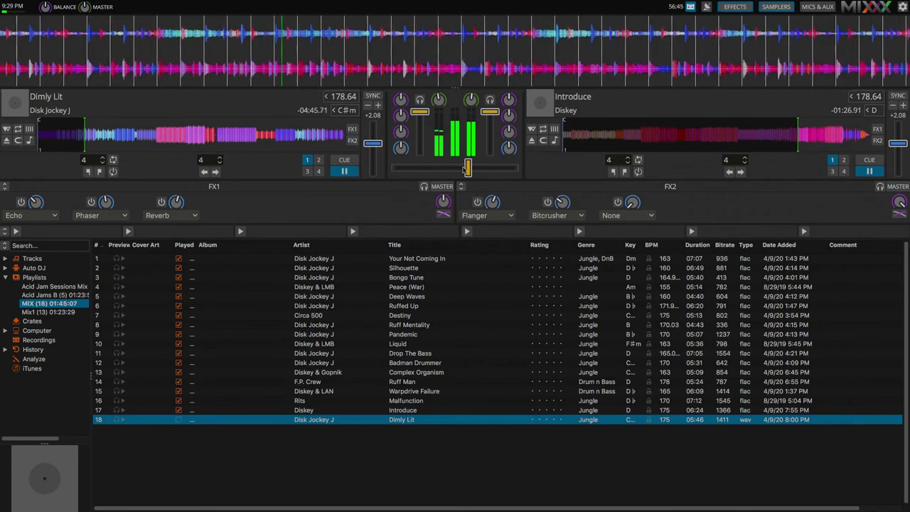
Step: Crossfade gradually from Introduce on the second deck until the crossfader is fully on Dimly Lit's side
drag(465, 168, 454, 169)
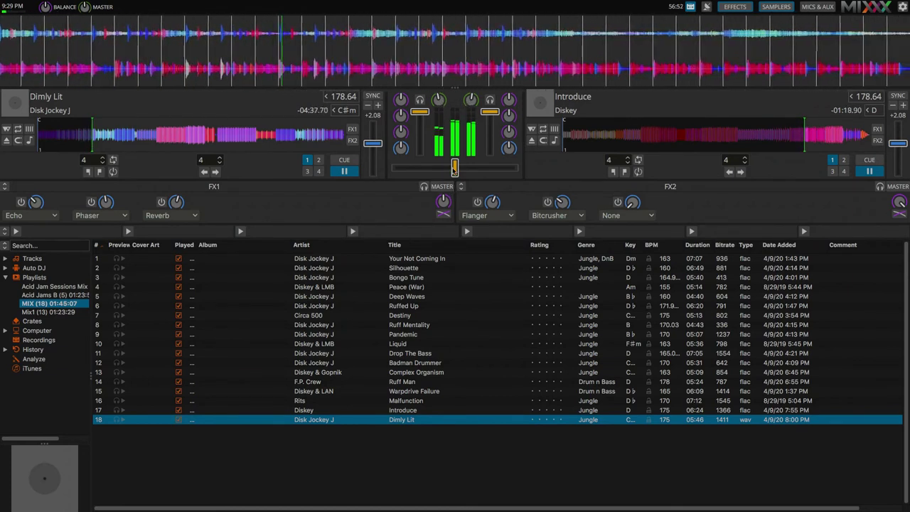
drag(454, 167, 452, 169)
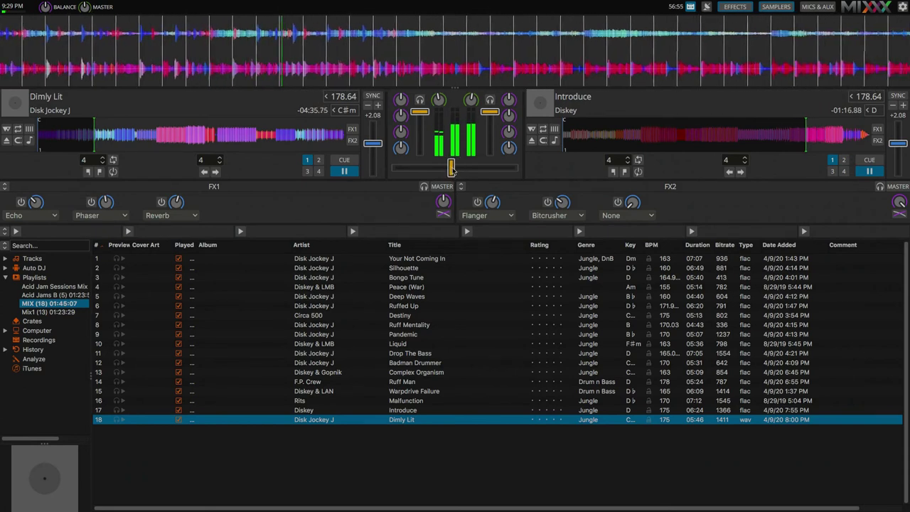
scroll(452, 169, down, 5)
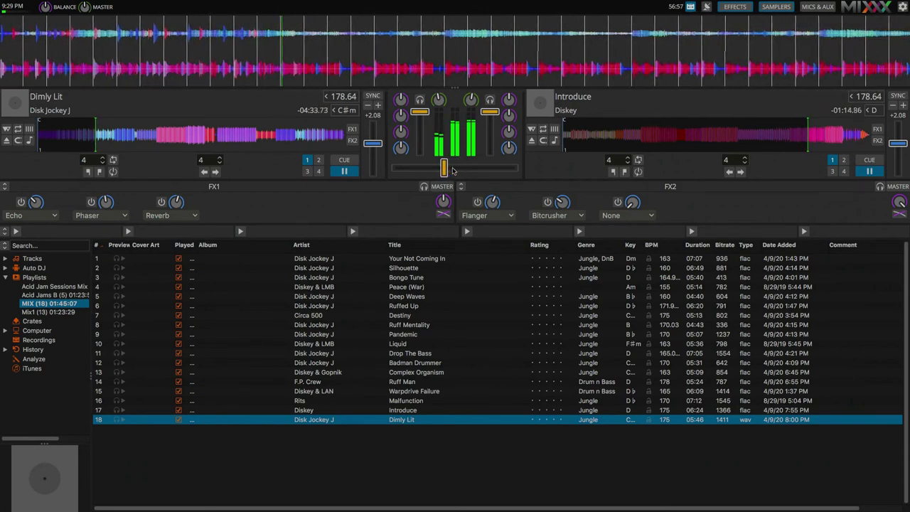
scroll(452, 170, down, 4)
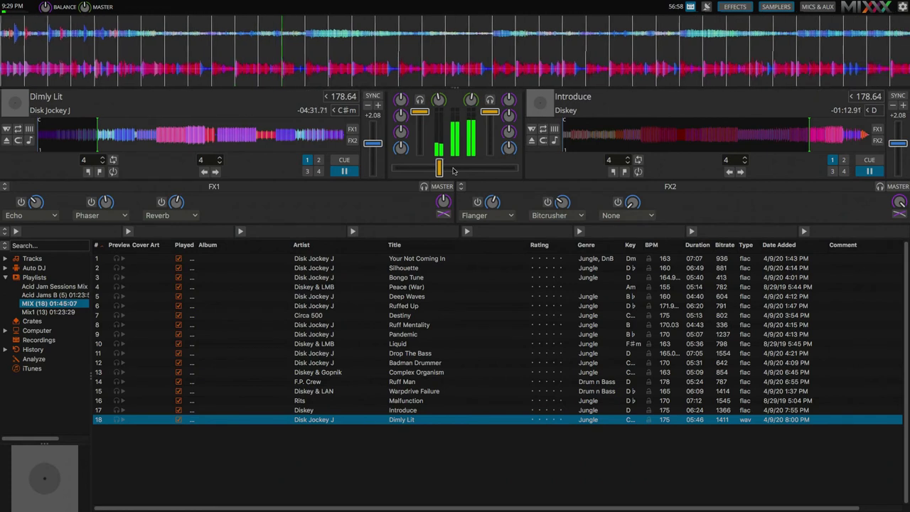
scroll(453, 170, down, 3)
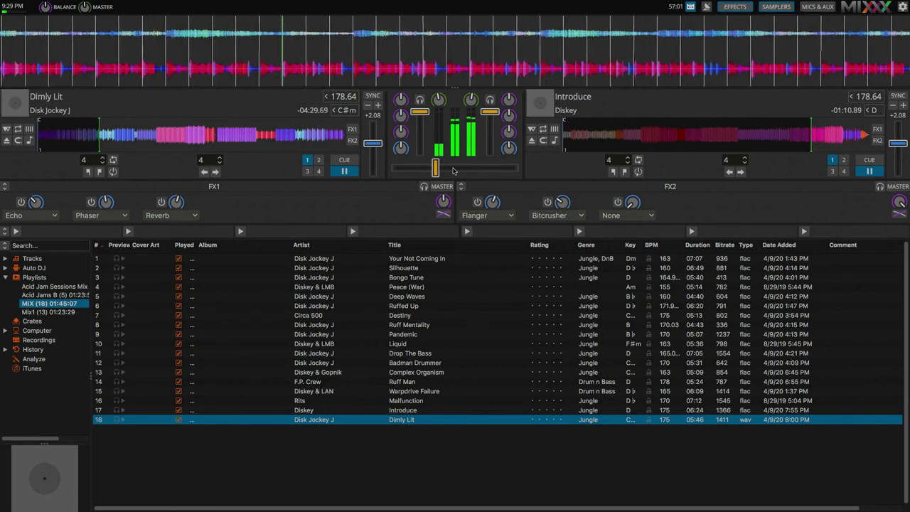
scroll(453, 171, down, 2)
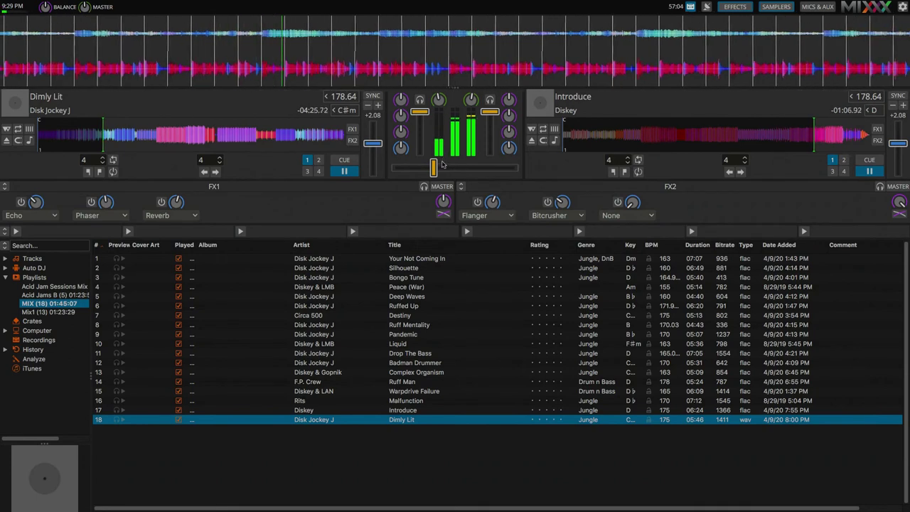
scroll(441, 167, down, 2)
scroll(441, 169, down, 3)
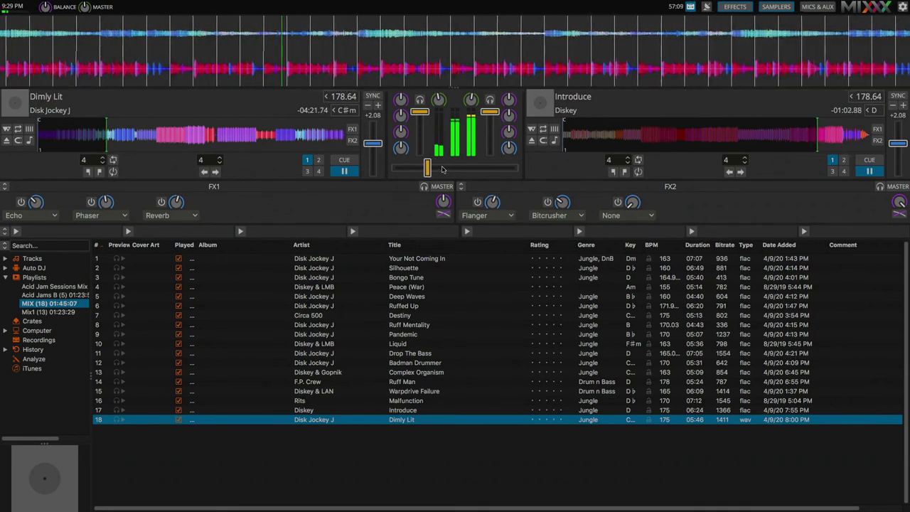
scroll(442, 169, down, 2)
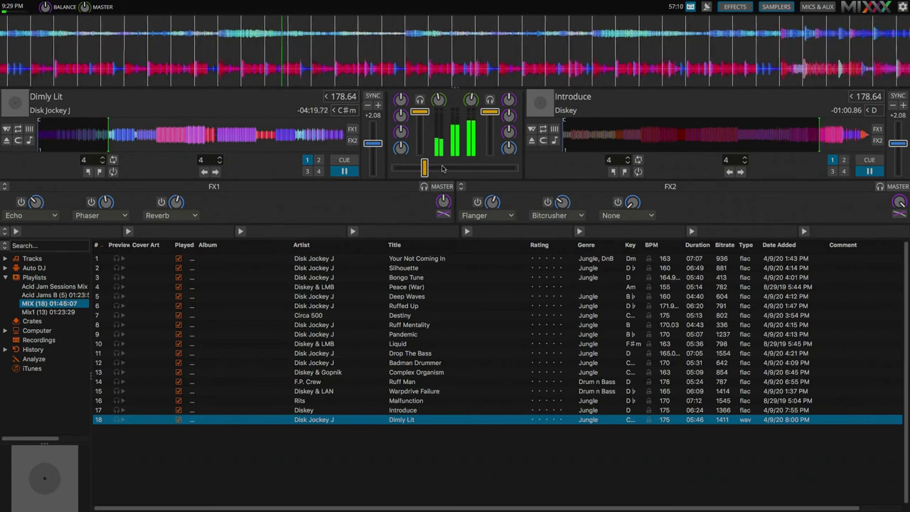
scroll(442, 169, down, 2)
scroll(441, 168, down, 3)
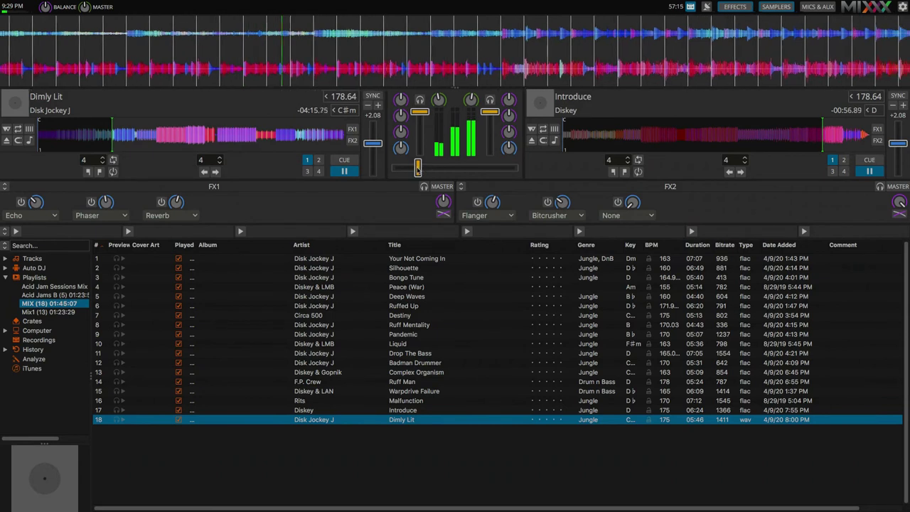
drag(418, 168, 389, 168)
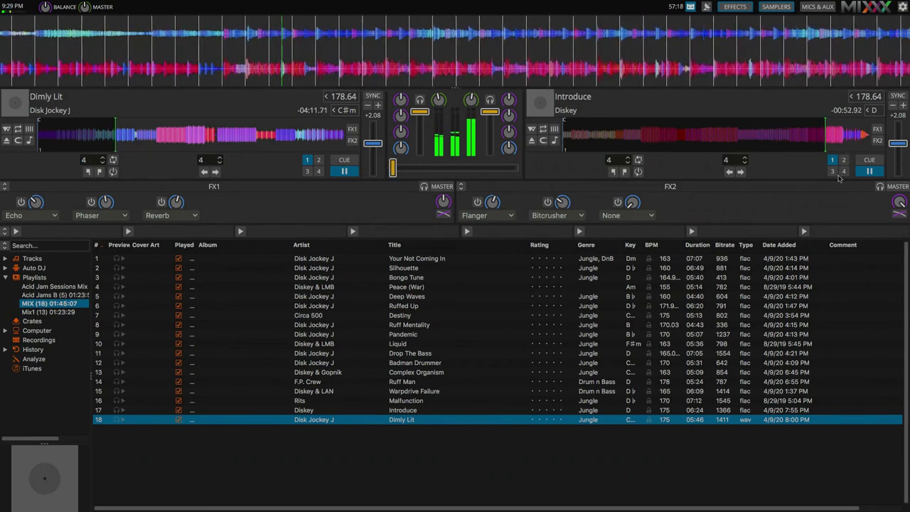
Step: Stop Introduce and eject it from the second deck
click(868, 171)
click(531, 140)
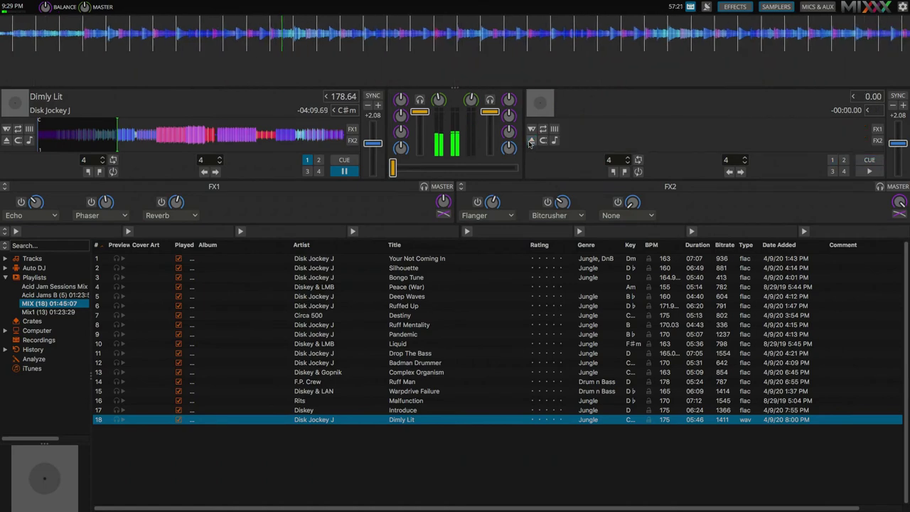
Step: Show the full track library and widen the BPM column until its values are readable
click(27, 259)
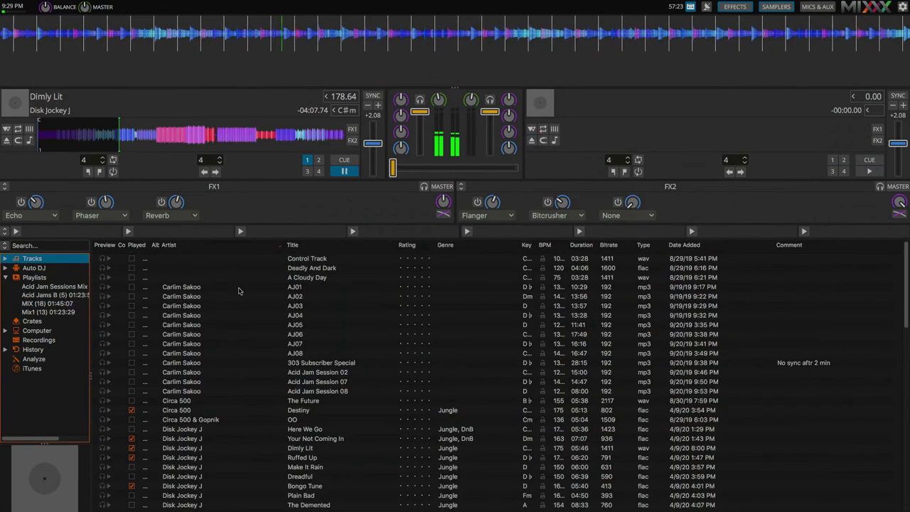
scroll(250, 313, down, 1)
scroll(250, 313, up, 1)
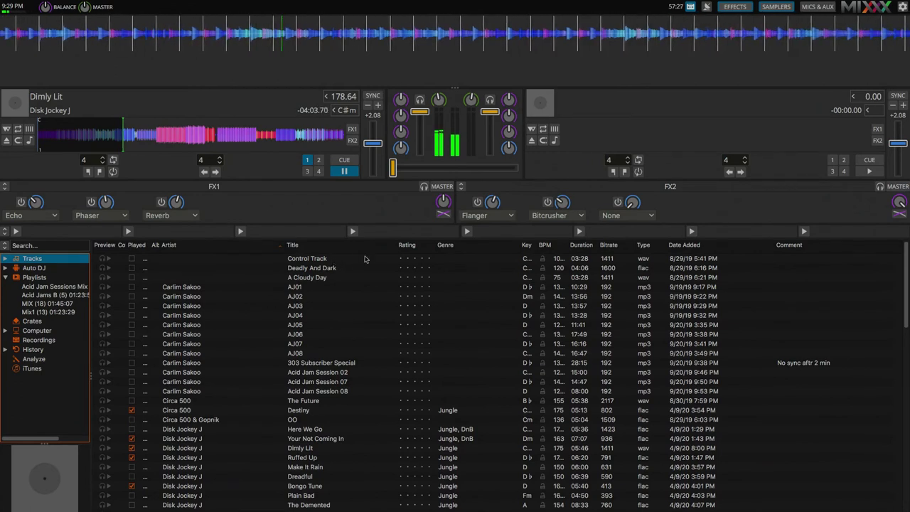
drag(566, 246, 583, 247)
Step: Load the track Here We Go from the library into the empty second deck
scroll(430, 271, down, 2)
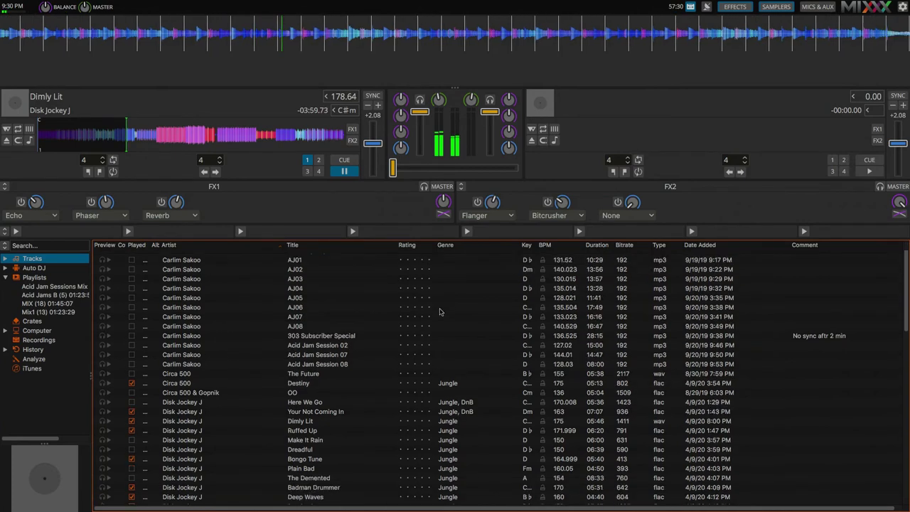
scroll(479, 329, down, 2)
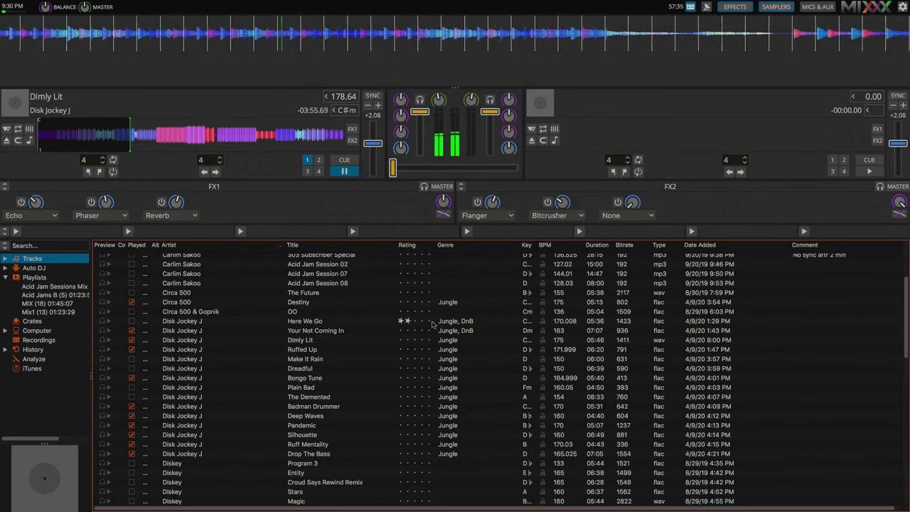
click(310, 322)
drag(310, 322, 642, 106)
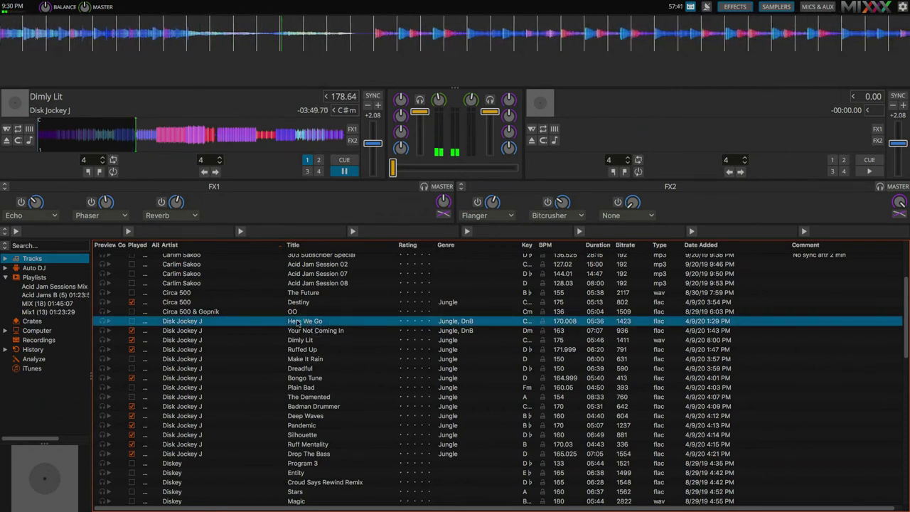
drag(313, 328, 657, 102)
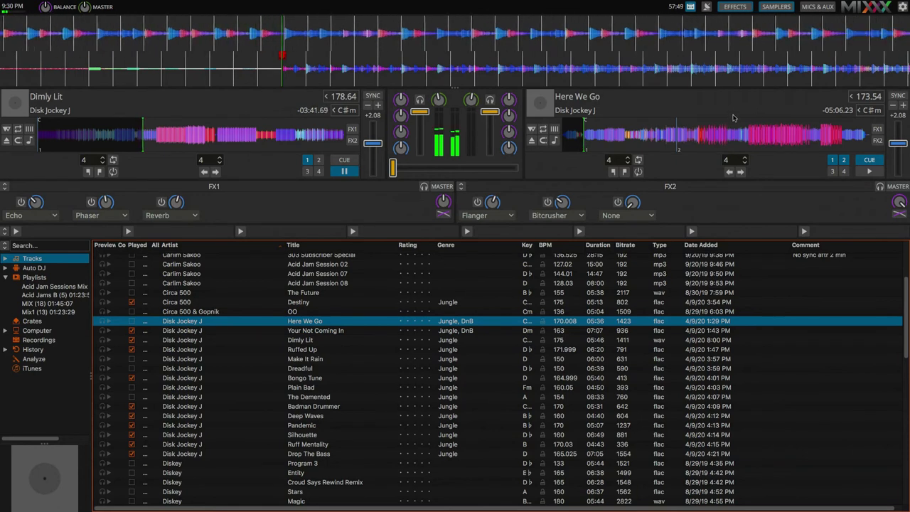
Step: Sync Here We Go to Dimly Lit's tempo and start its playback on the second deck
click(900, 95)
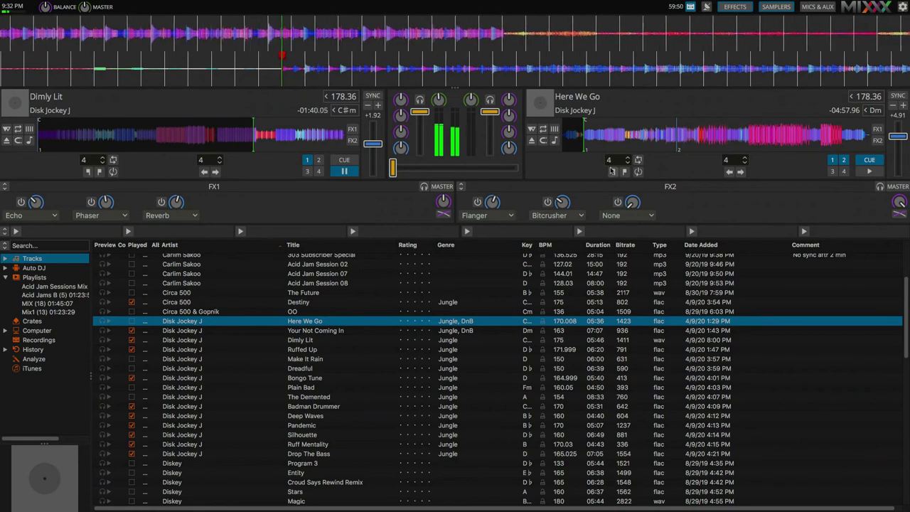
click(871, 171)
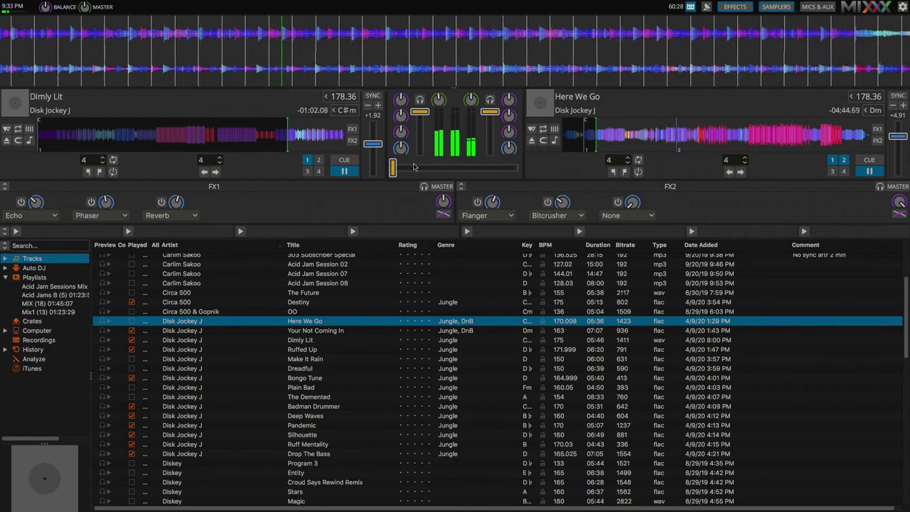
Step: Crossfade gradually from Dimly Lit until the crossfader is fully on Here We Go's side
key(h)
key(h)
key(h)
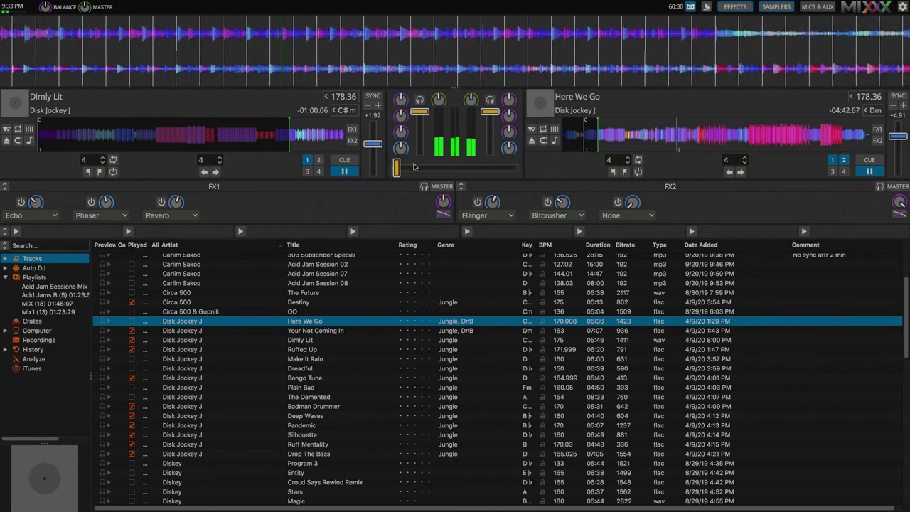
key(h)
key(h)
key(h)
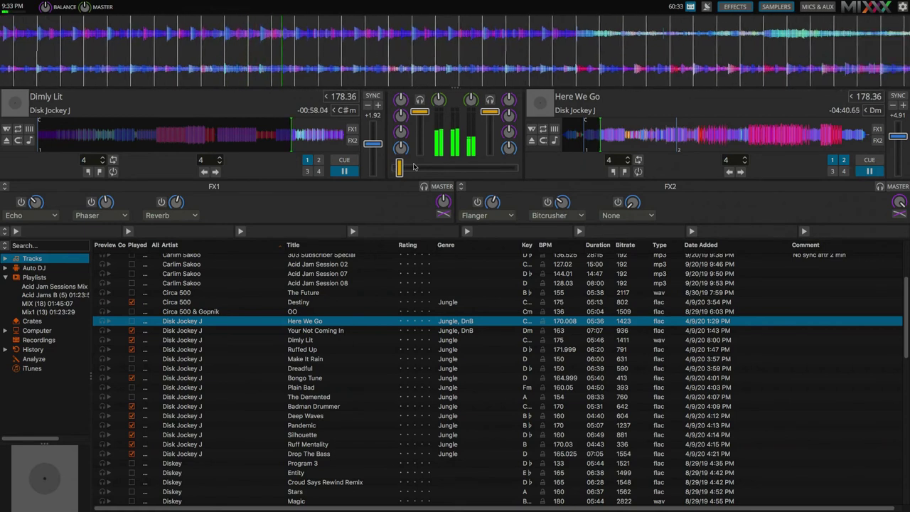
key(h)
key(h)
key(h)
key(h)
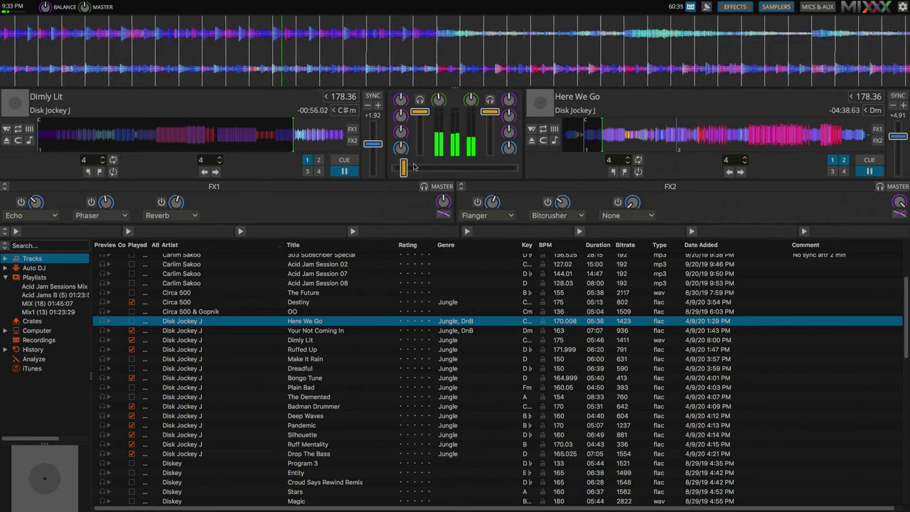
key(h)
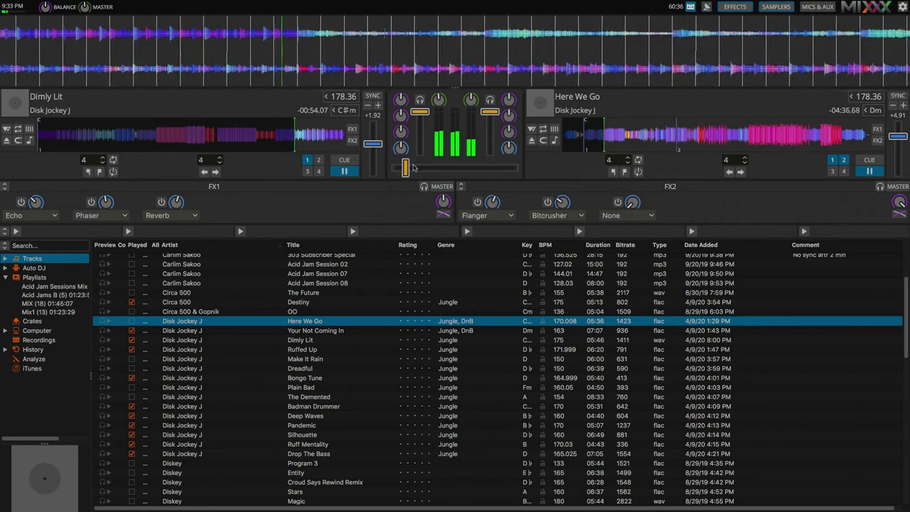
key(h)
key(h)
key(h)
key(h)
key(h)
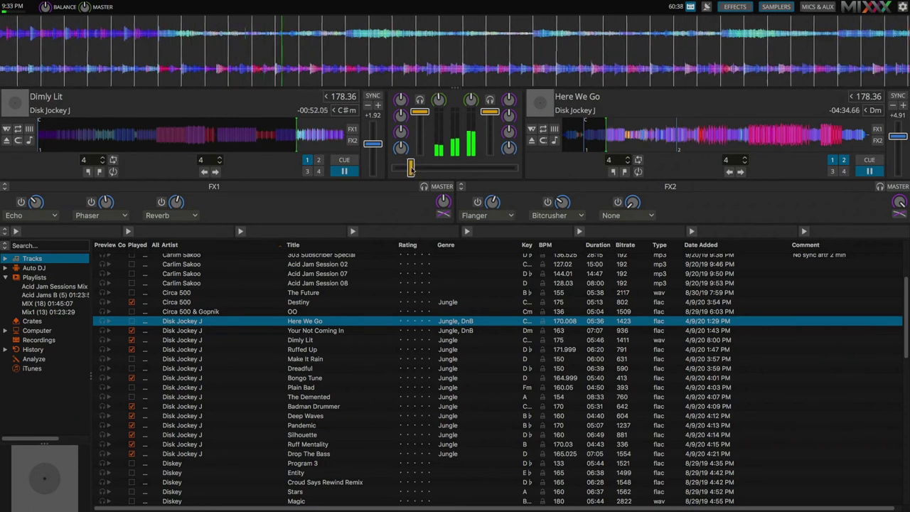
key(h)
key(h)
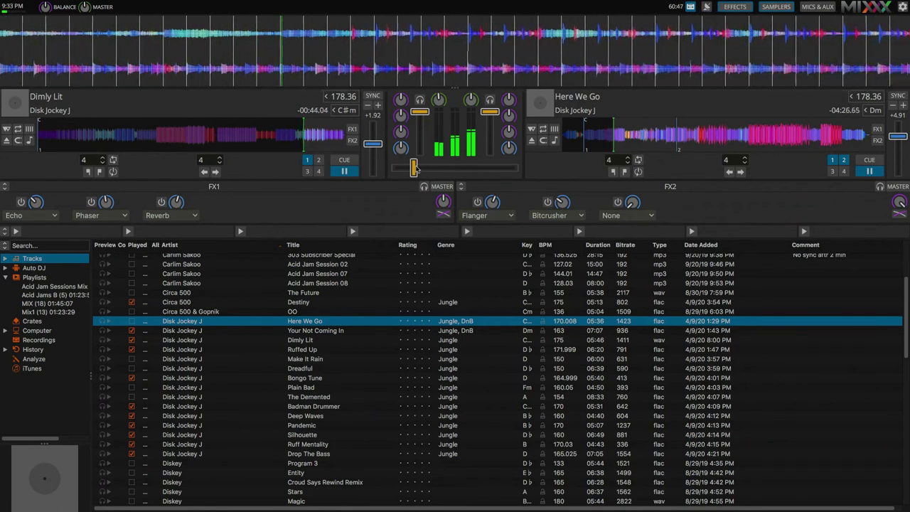
drag(415, 166, 457, 168)
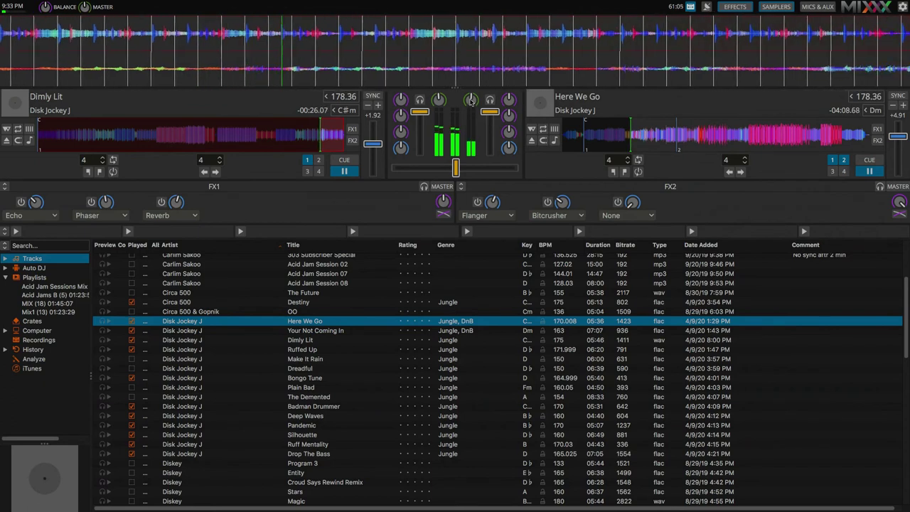
drag(456, 168, 519, 170)
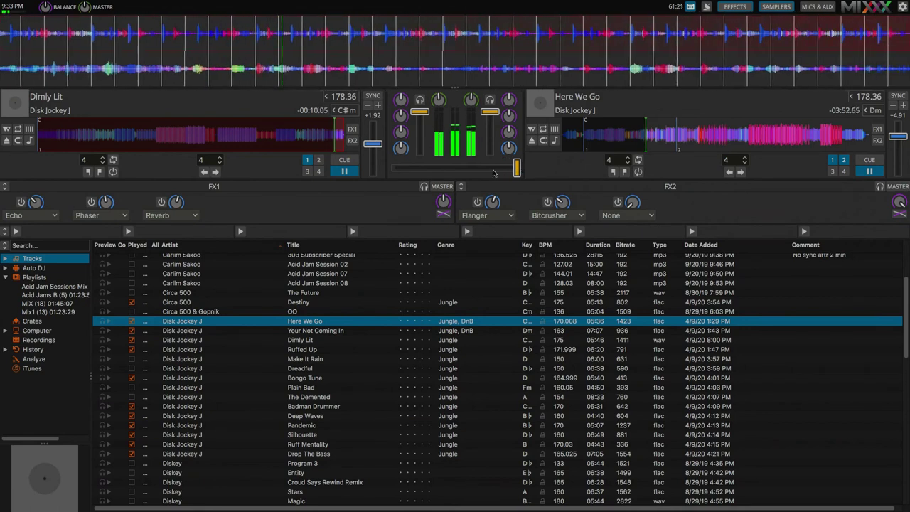
Step: Stop Dimly Lit and eject it from the first deck
click(348, 172)
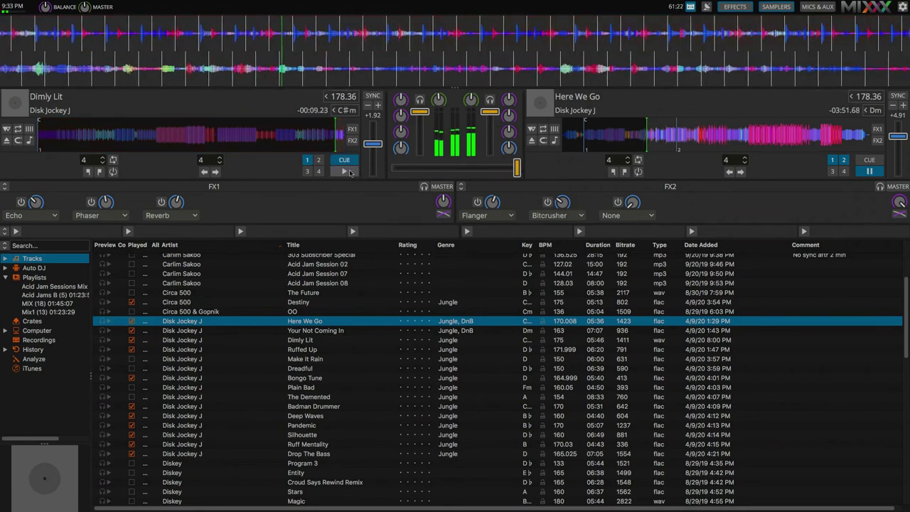
click(7, 140)
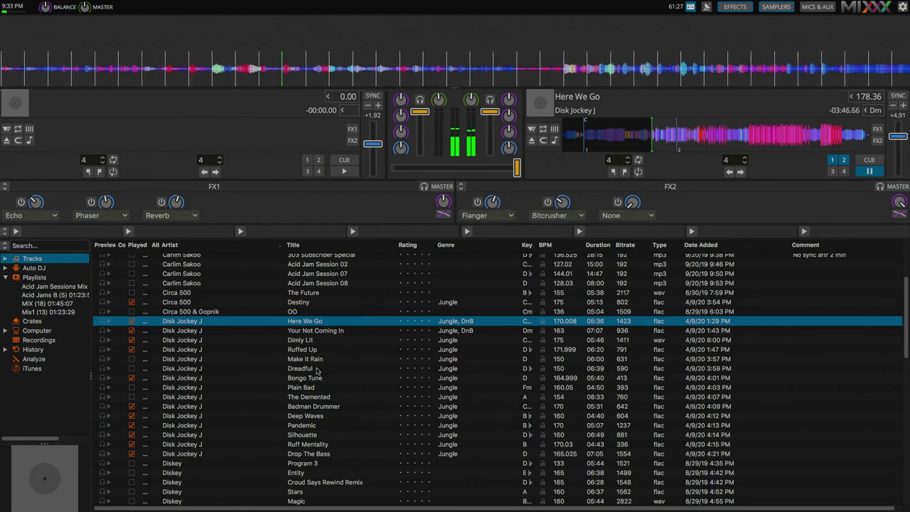
Step: Find the Diskey track Pops in the library and load it into the empty first deck
scroll(319, 370, down, 2)
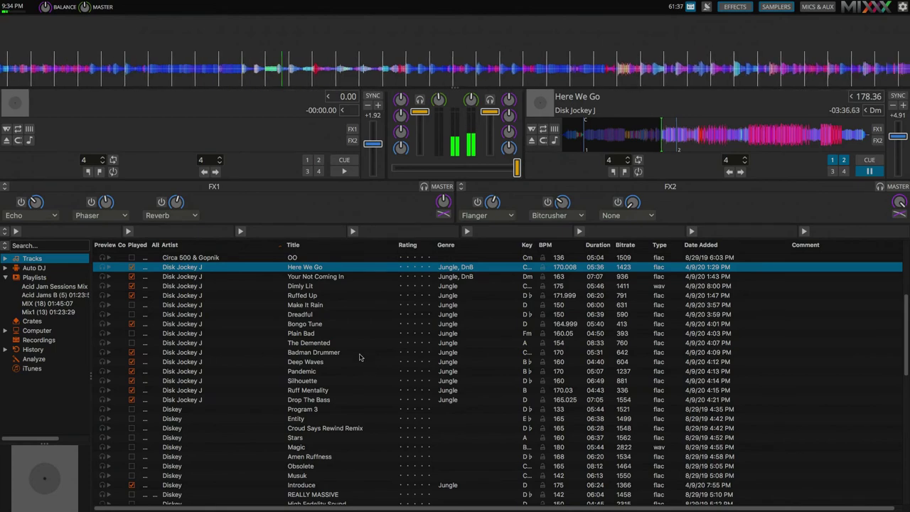
scroll(361, 361, down, 3)
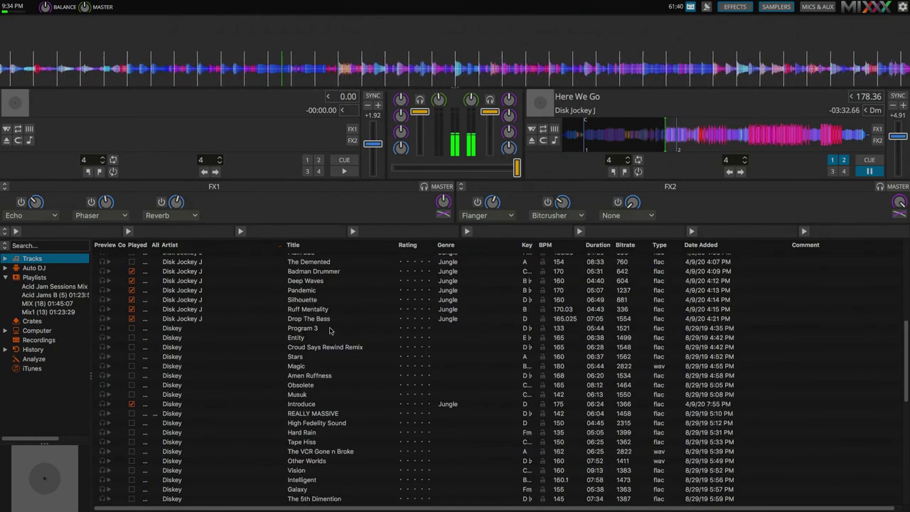
scroll(322, 372, down, 1)
scroll(322, 372, down, 2)
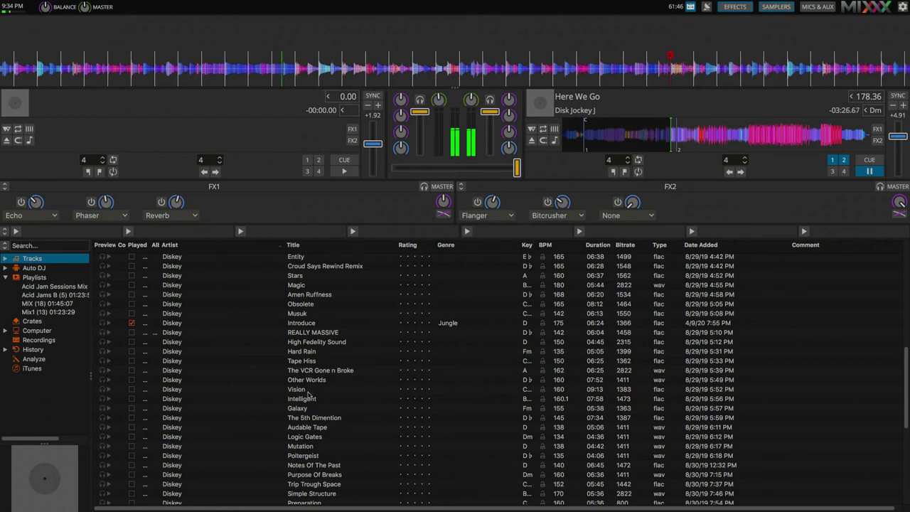
scroll(302, 397, down, 4)
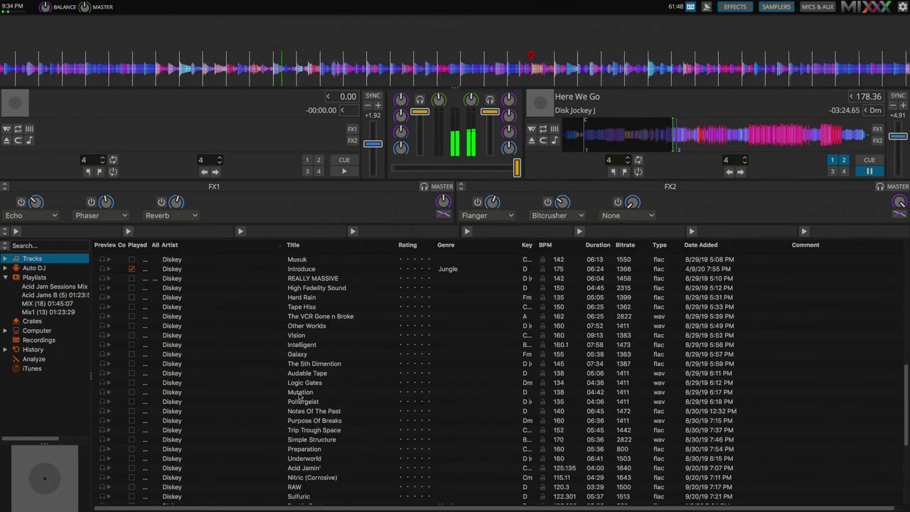
scroll(314, 398, down, 1)
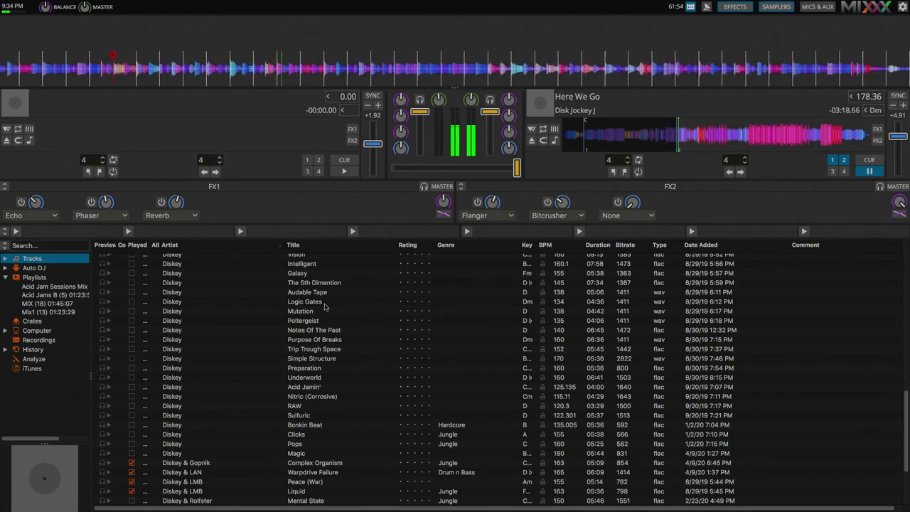
click(325, 341)
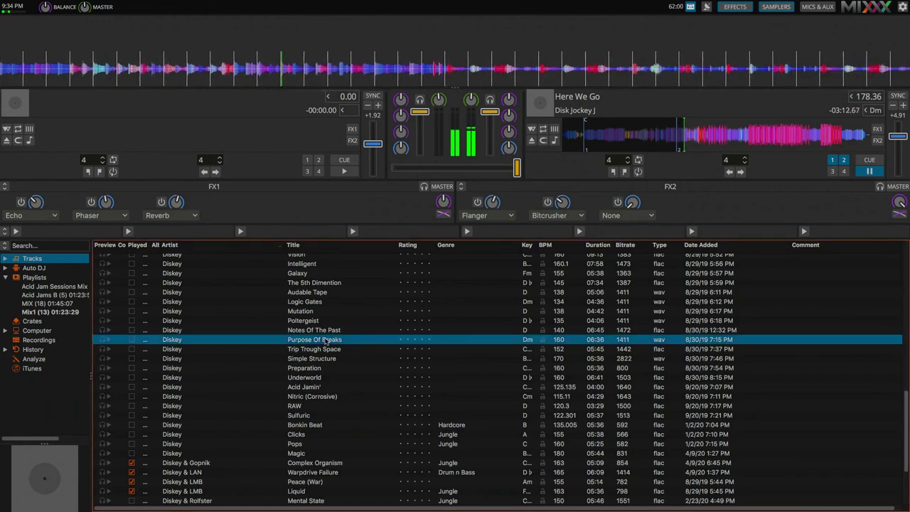
mouse_move(325, 341)
mouse_down()
mouse_move(235, 200)
mouse_move(231, 116)
mouse_move(218, 106)
mouse_move(333, 345)
mouse_move(320, 363)
mouse_move(318, 342)
mouse_up()
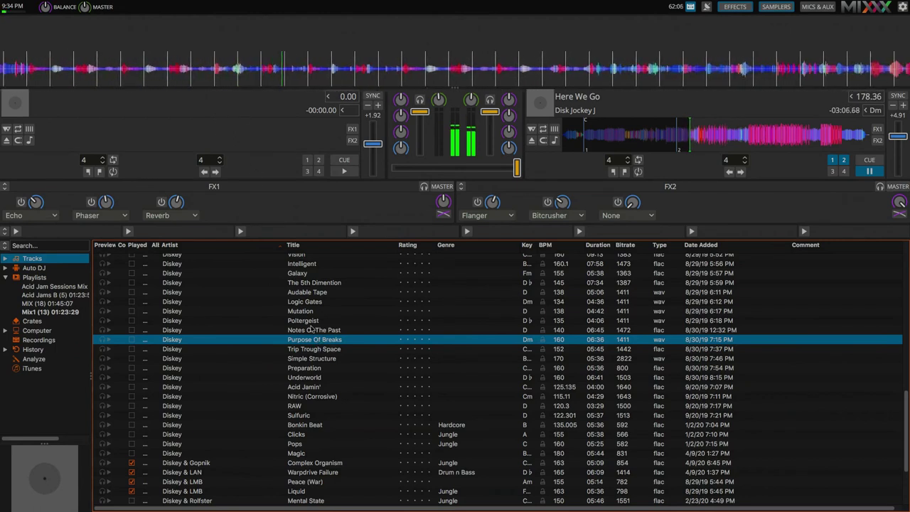
drag(319, 339, 345, 315)
scroll(349, 319, down, 3)
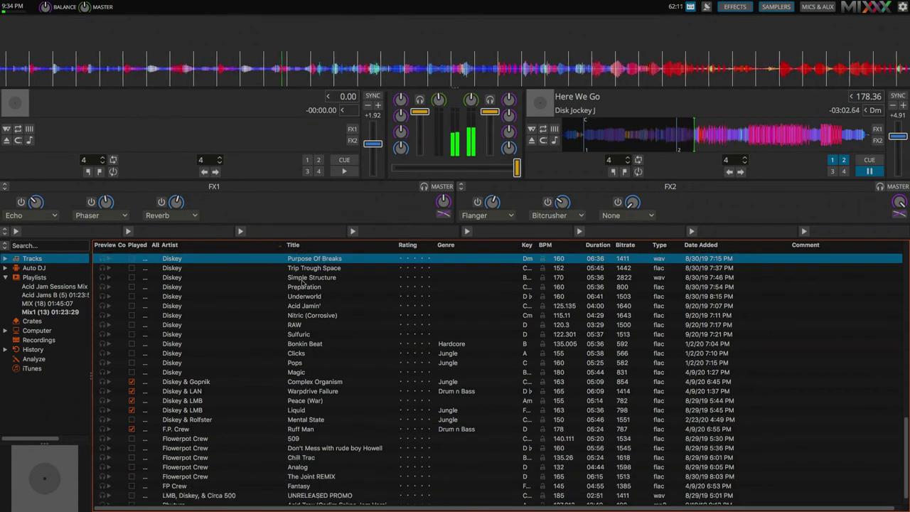
scroll(329, 330, down, 1)
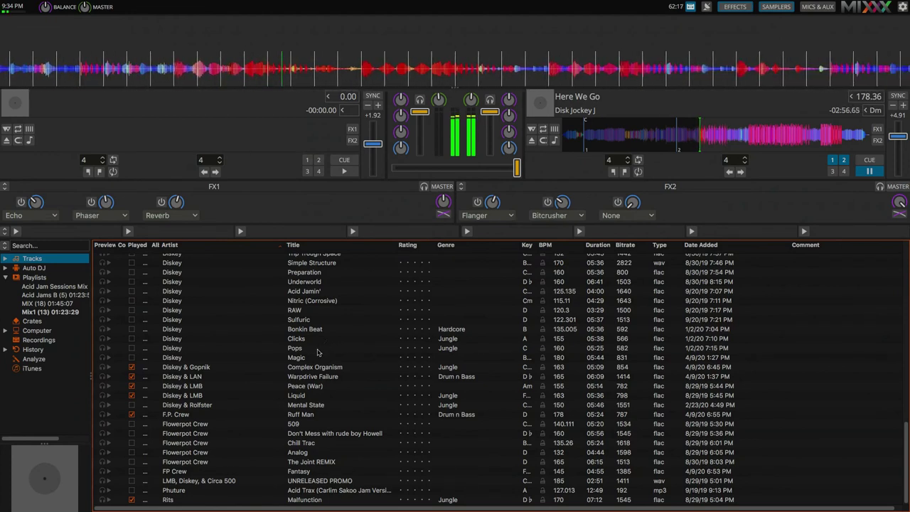
click(318, 351)
drag(319, 352, 189, 125)
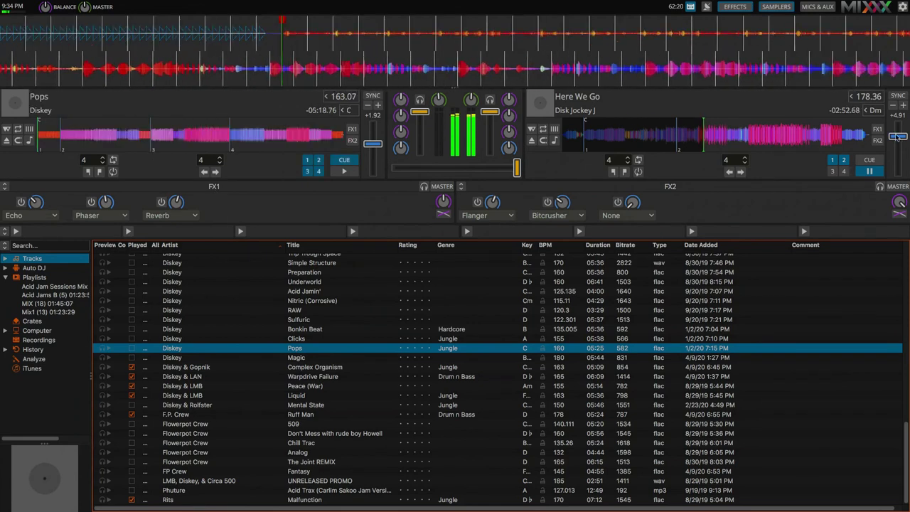
Step: Lower Here We Go's tempo to 177.56 BPM and sync Pops to it
drag(897, 135, 897, 138)
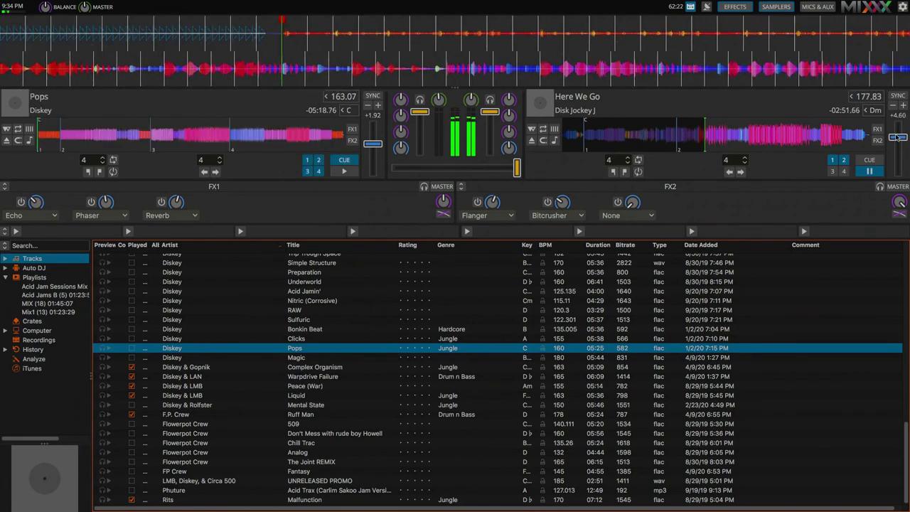
click(372, 97)
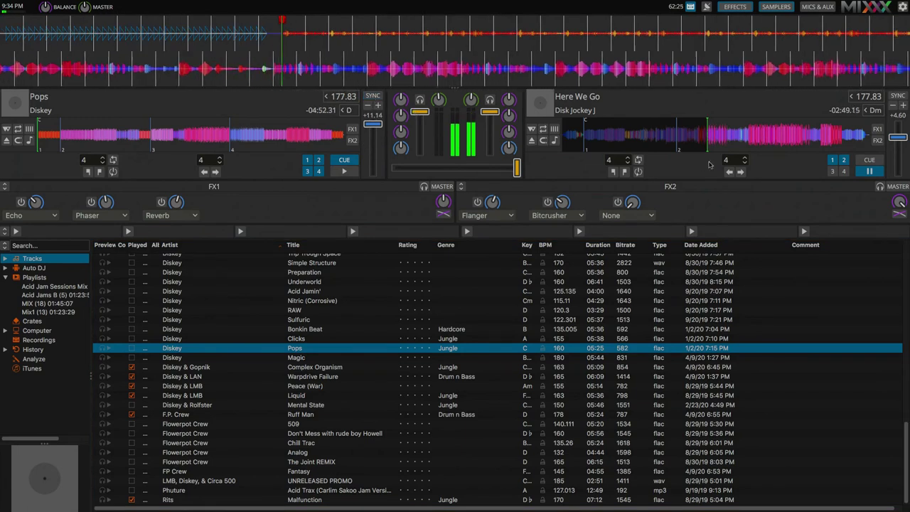
drag(897, 138, 897, 139)
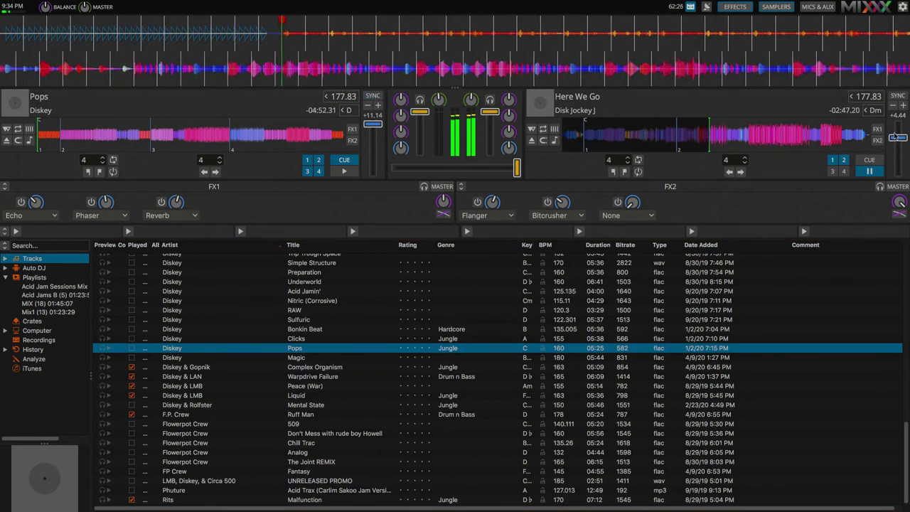
click(369, 96)
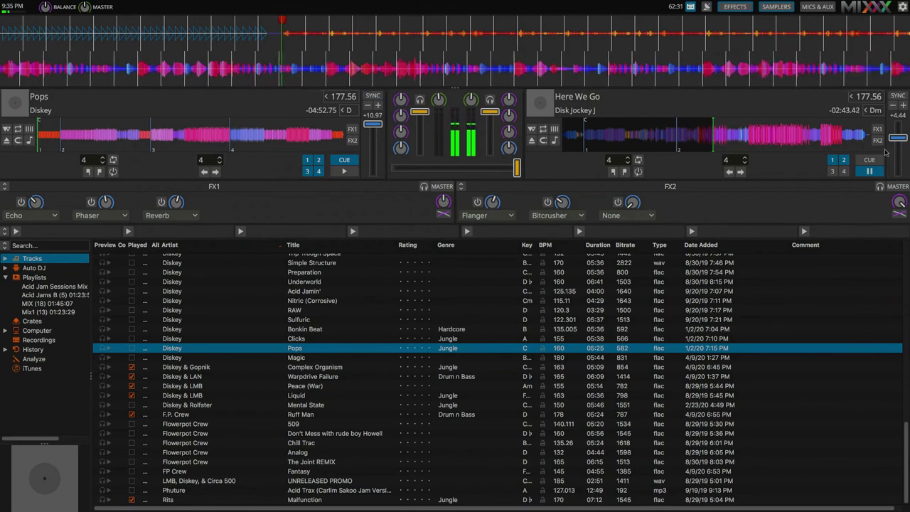
Step: Lower Here We Go's tempo gradually to 175.95 BPM and resync Pops to match
drag(897, 145, 896, 146)
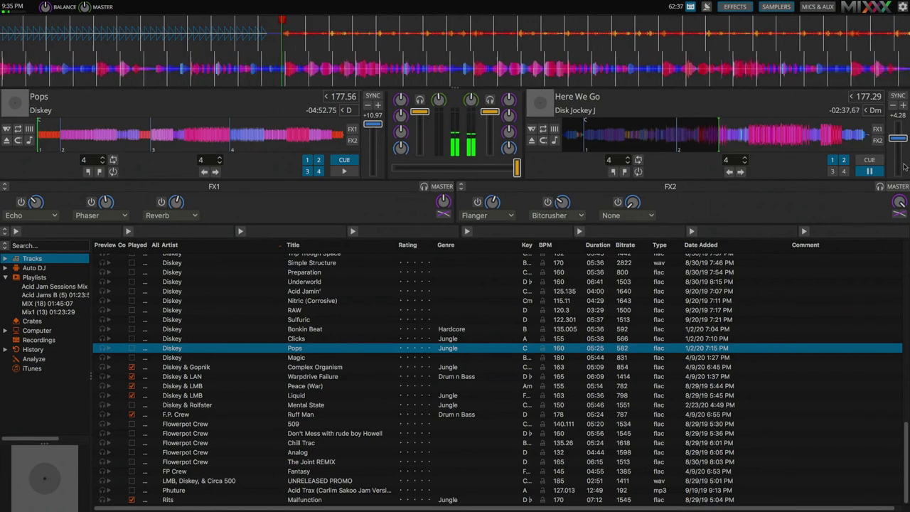
drag(897, 158, 897, 152)
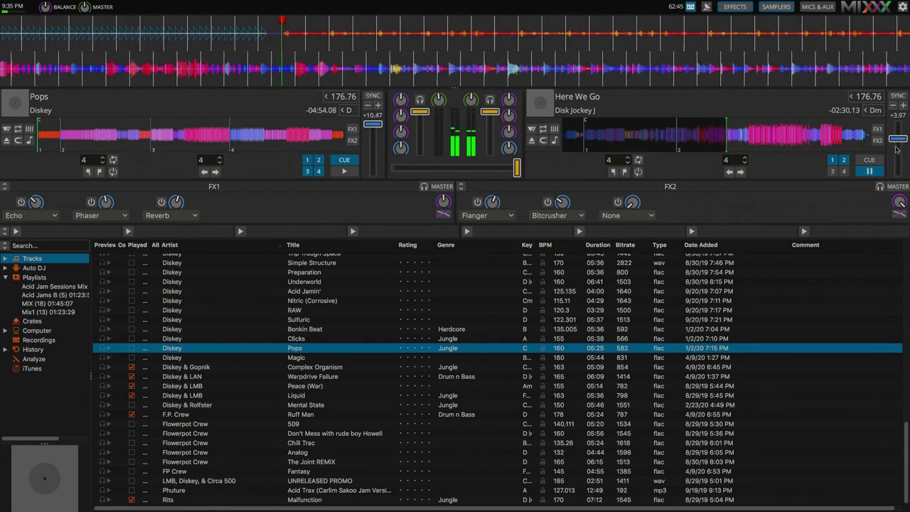
drag(899, 151, 901, 145)
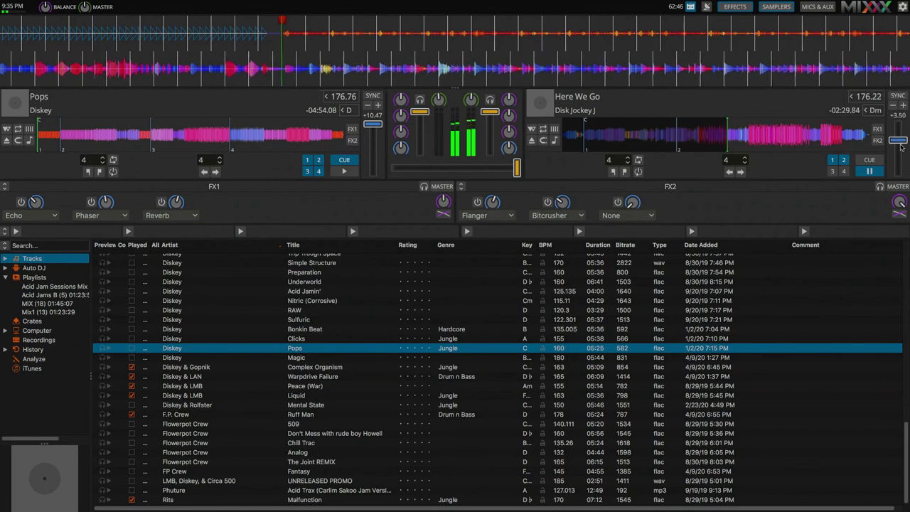
click(358, 104)
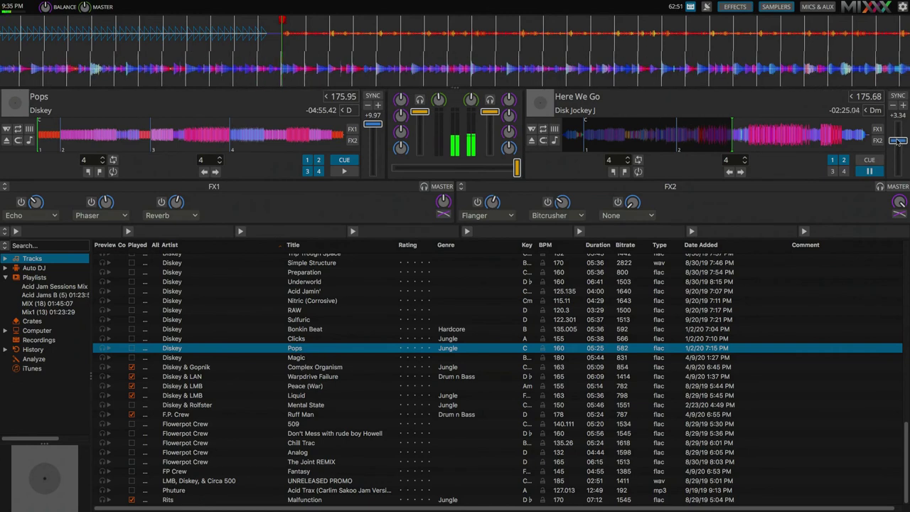
Step: Bring Here We Go's tempo down to 174.88 BPM, sync Pops to it and start Pops on the first deck
drag(899, 141, 899, 143)
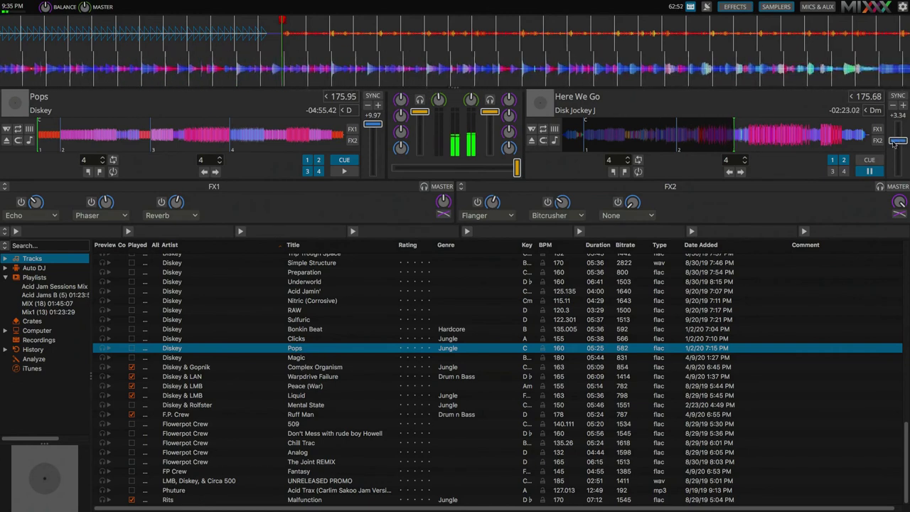
drag(899, 142, 899, 145)
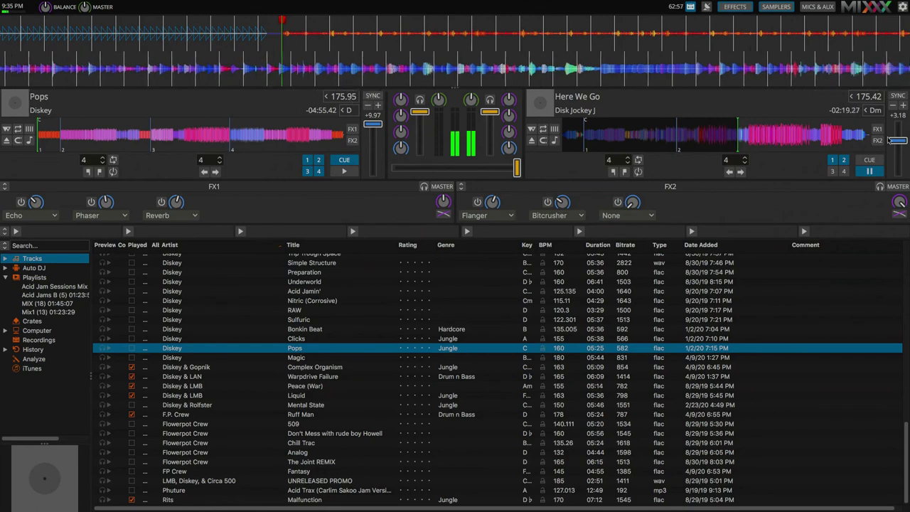
drag(899, 142, 899, 144)
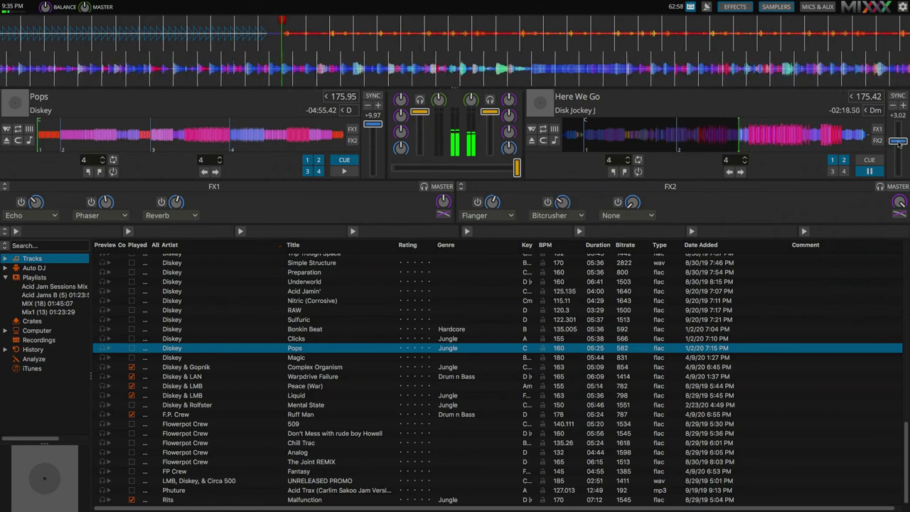
click(372, 96)
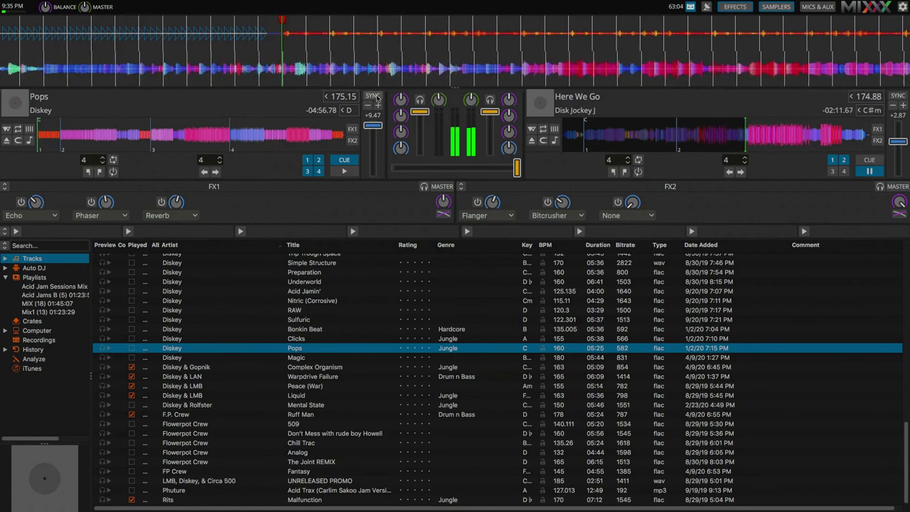
click(376, 98)
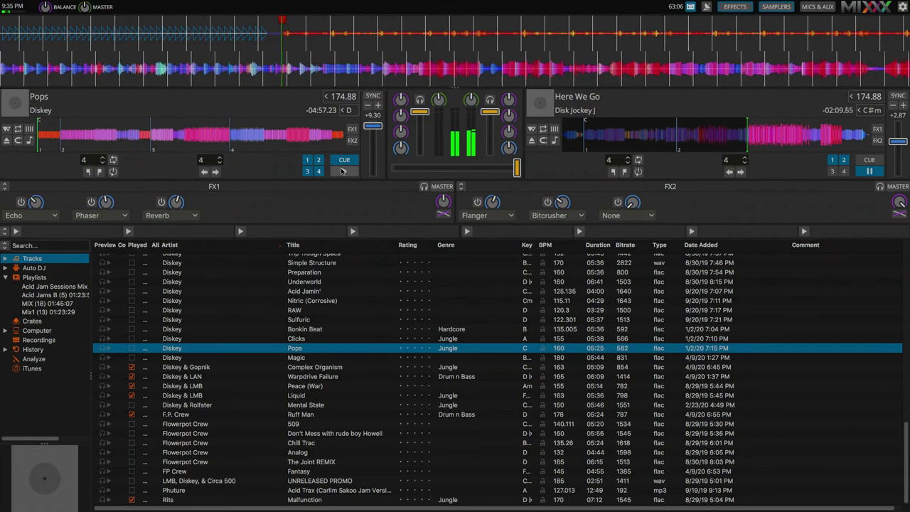
click(342, 171)
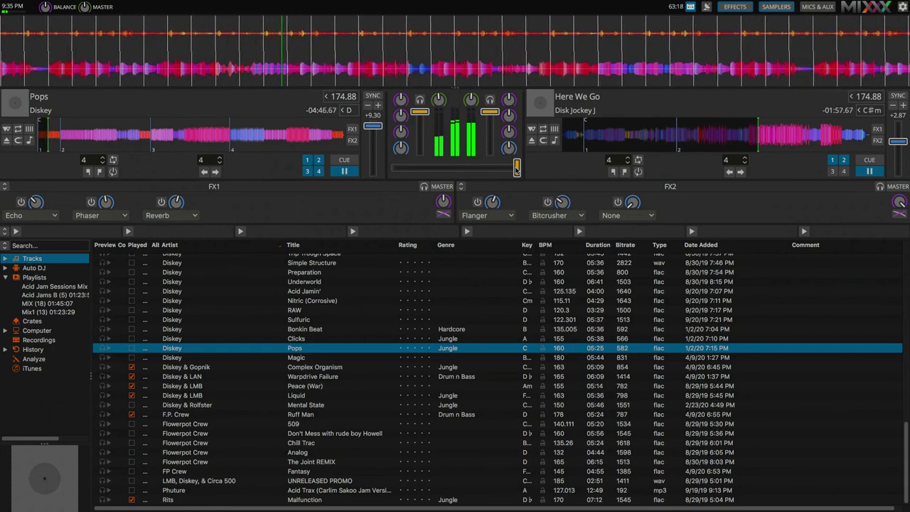
Step: Crossfade gradually from Here We Go towards Pops until the crossfader is slightly past its centre on Pops' side
drag(517, 166, 501, 167)
drag(498, 168, 474, 170)
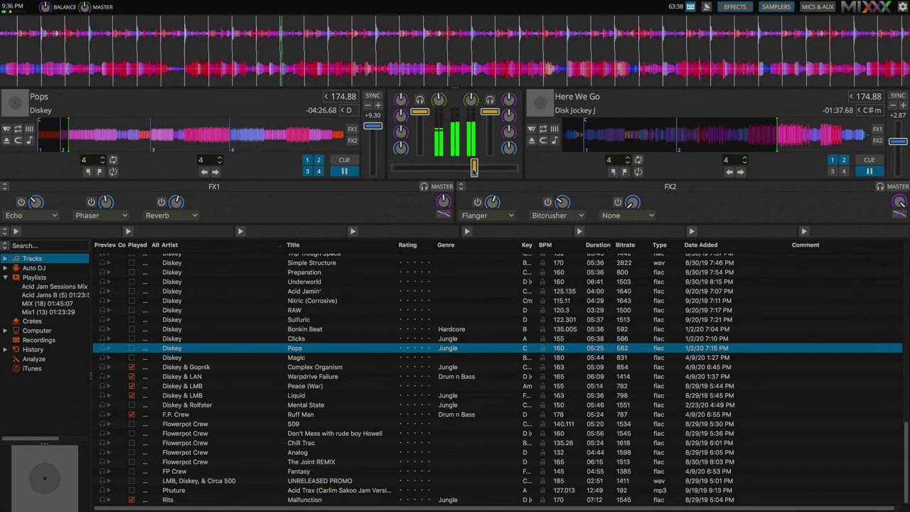
drag(474, 169, 455, 167)
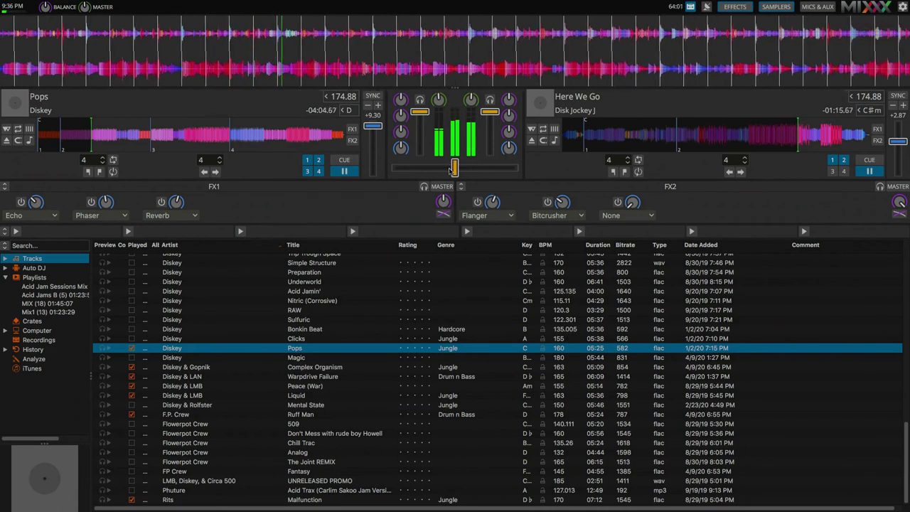
scroll(450, 168, down, 5)
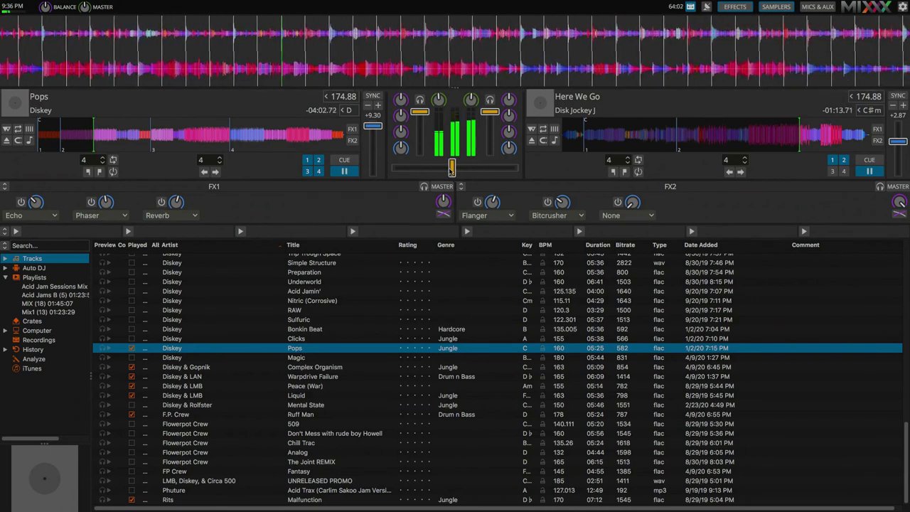
scroll(450, 168, down, 4)
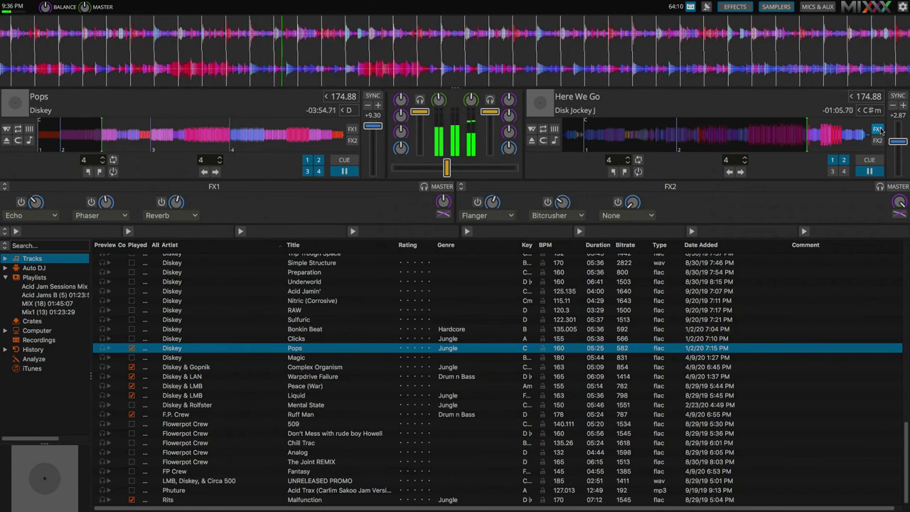
drag(450, 168, 447, 169)
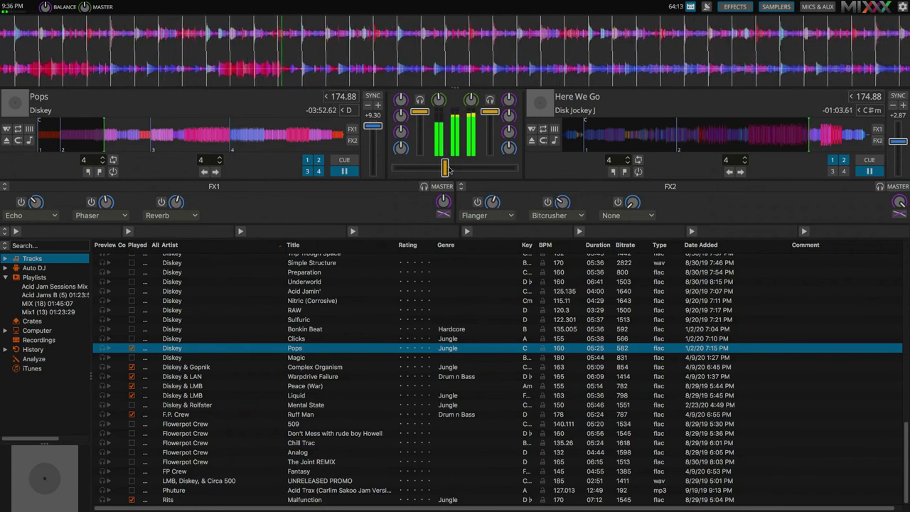
scroll(448, 169, down, 4)
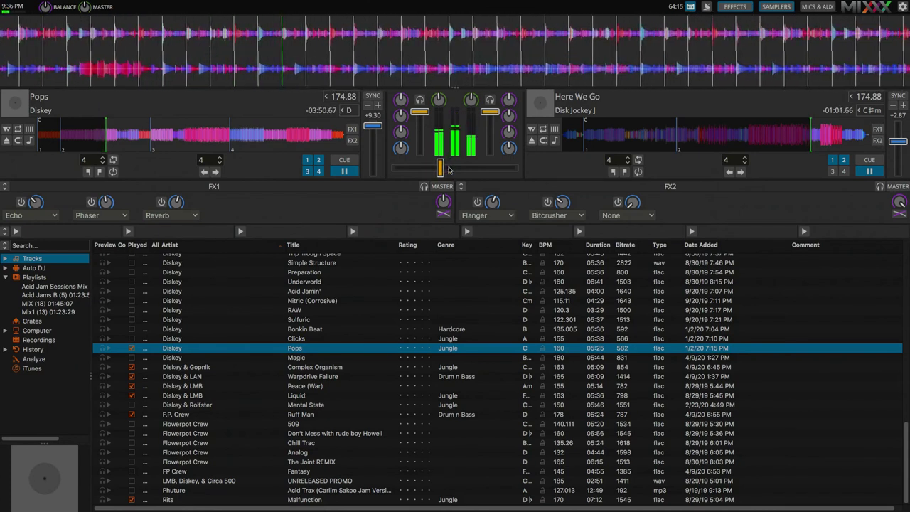
Step: Switch on the Flanger and Echo effects and route Here We Go briefly through FX2 and FX1
click(877, 141)
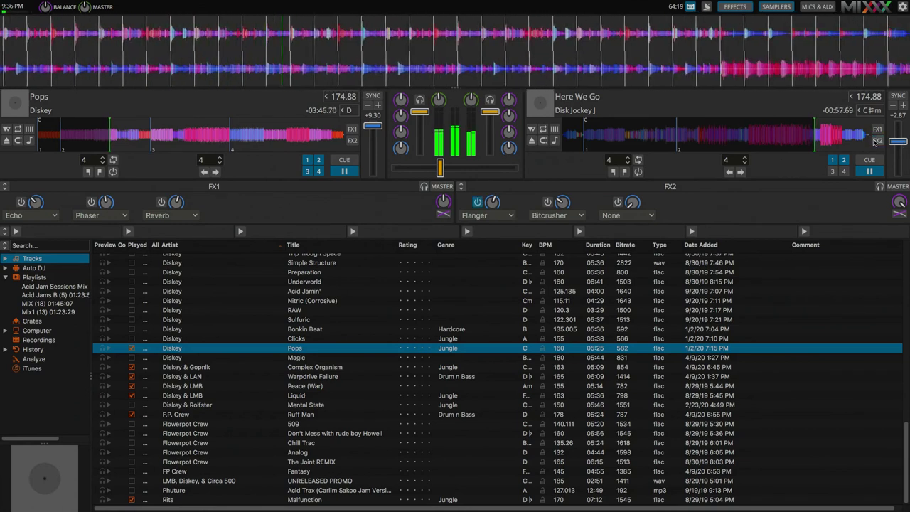
click(877, 128)
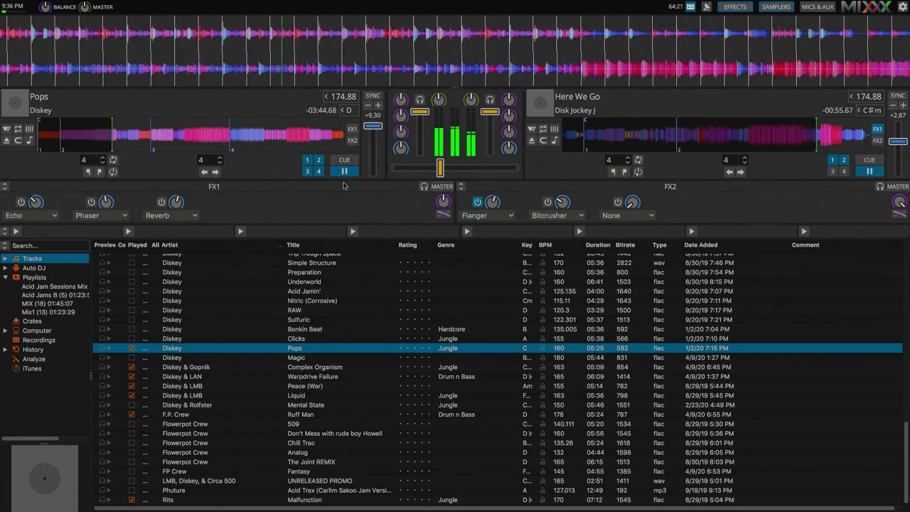
click(877, 129)
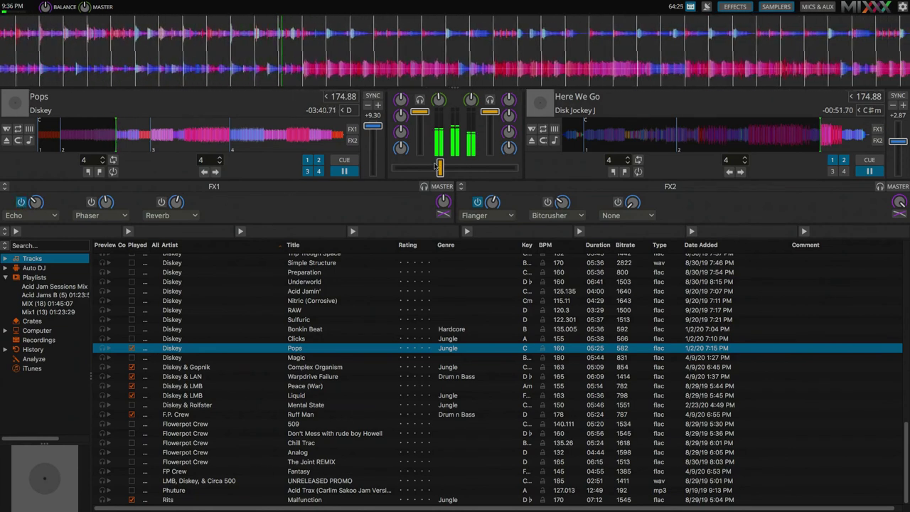
Step: Finish the crossfade by moving the crossfader fully to Pops' side
drag(440, 168, 433, 168)
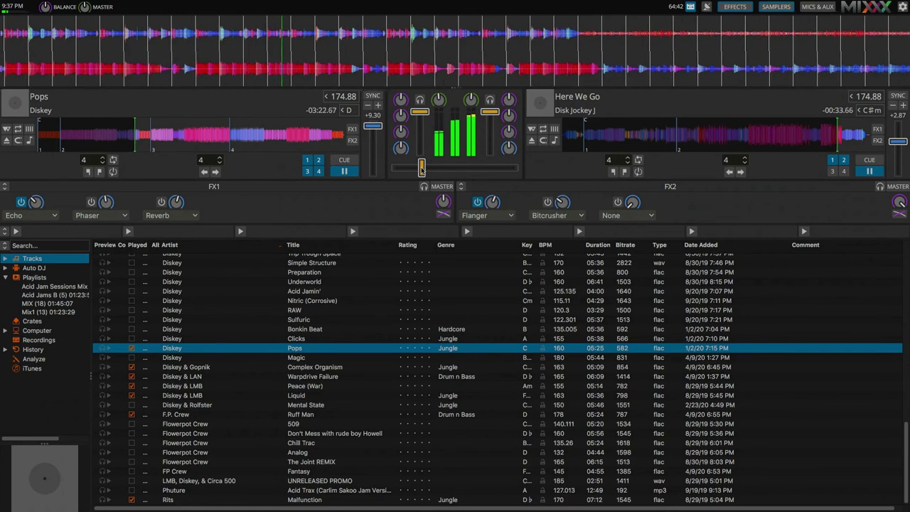
drag(422, 167, 392, 167)
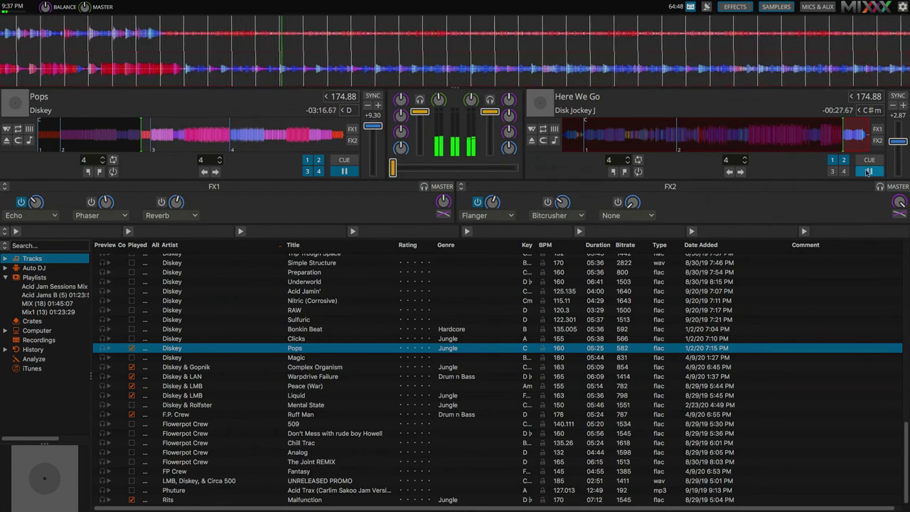
Step: Stop and eject Here We Go from the second deck and load UNRELEASED PROMO in its place
click(869, 171)
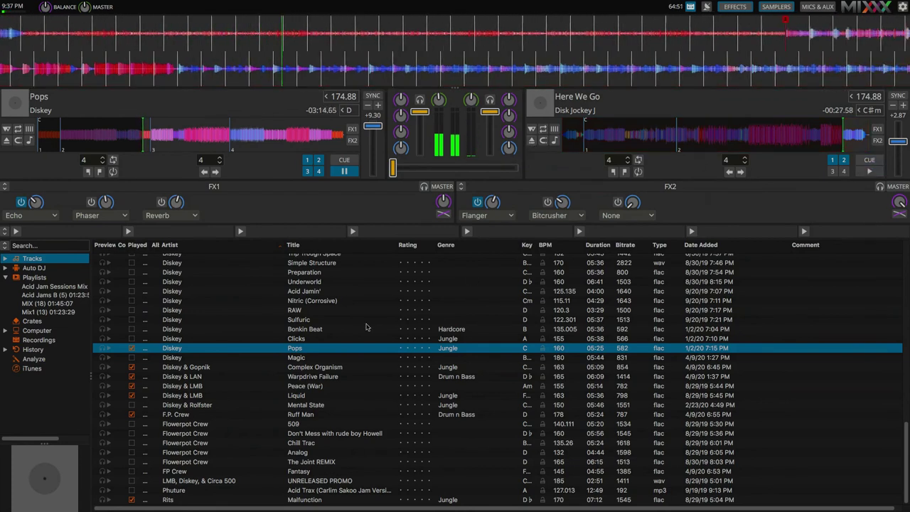
click(532, 142)
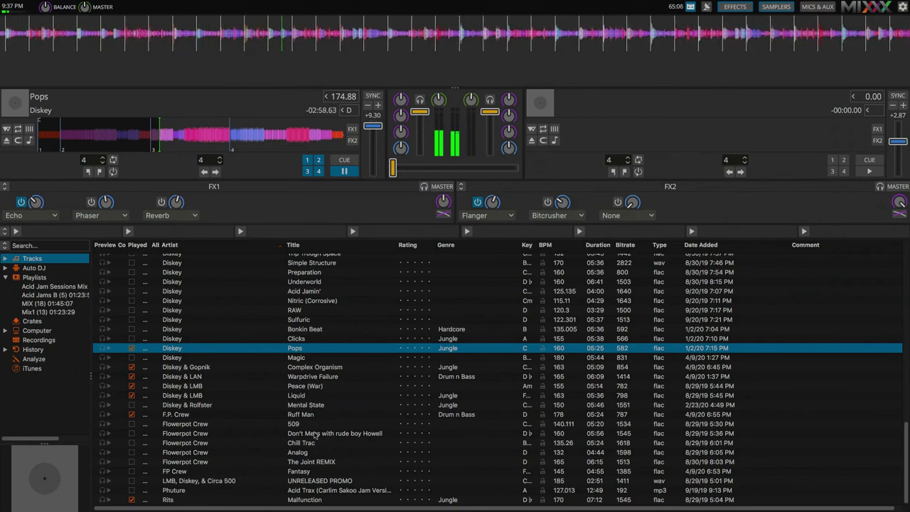
click(318, 481)
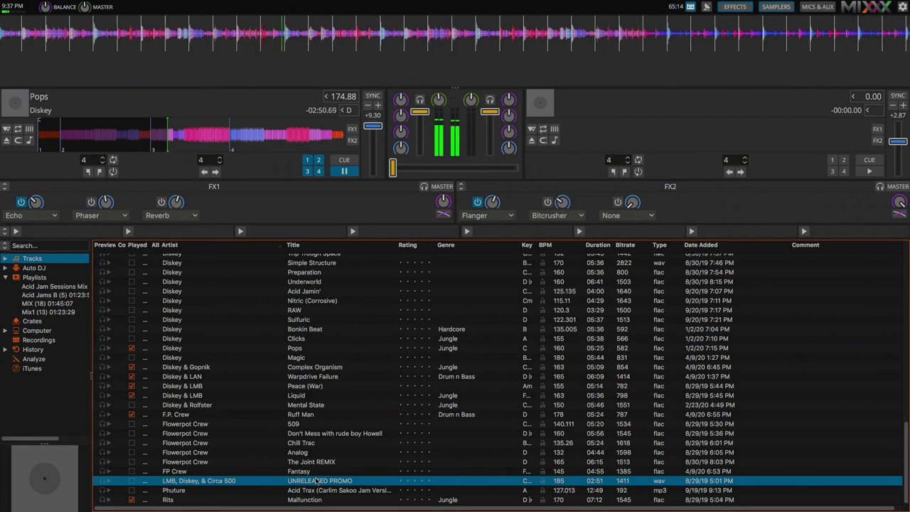
drag(318, 481, 597, 99)
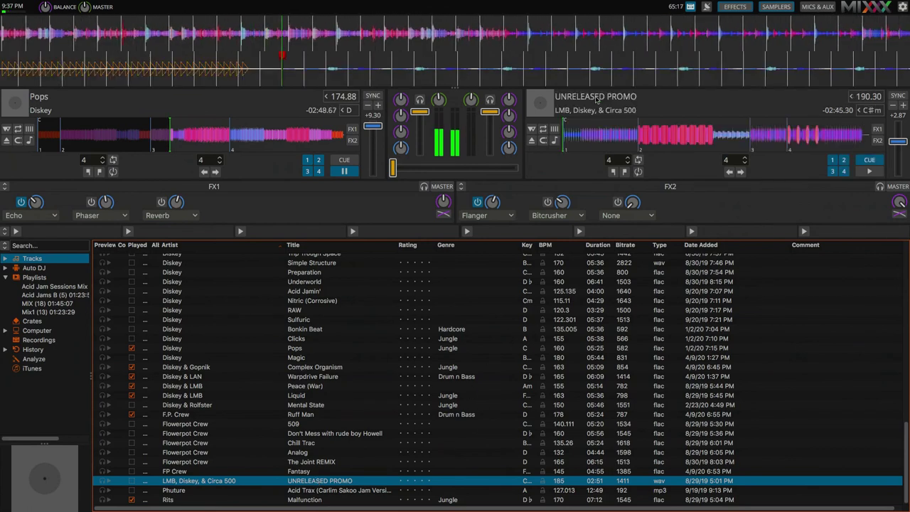
Step: Raise Pops' tempo to 176.00 BPM, sync UNRELEASED PROMO to it and start UNRELEASED PROMO on the second deck
click(898, 95)
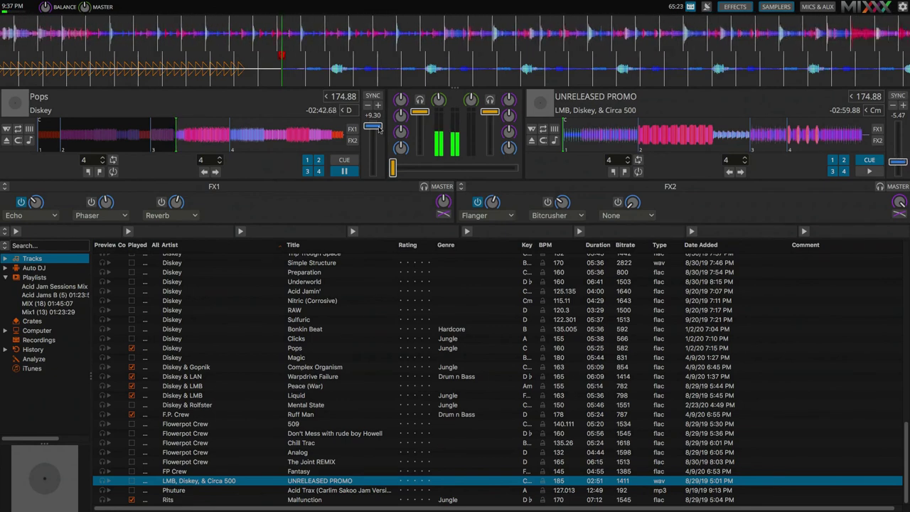
drag(379, 129, 376, 119)
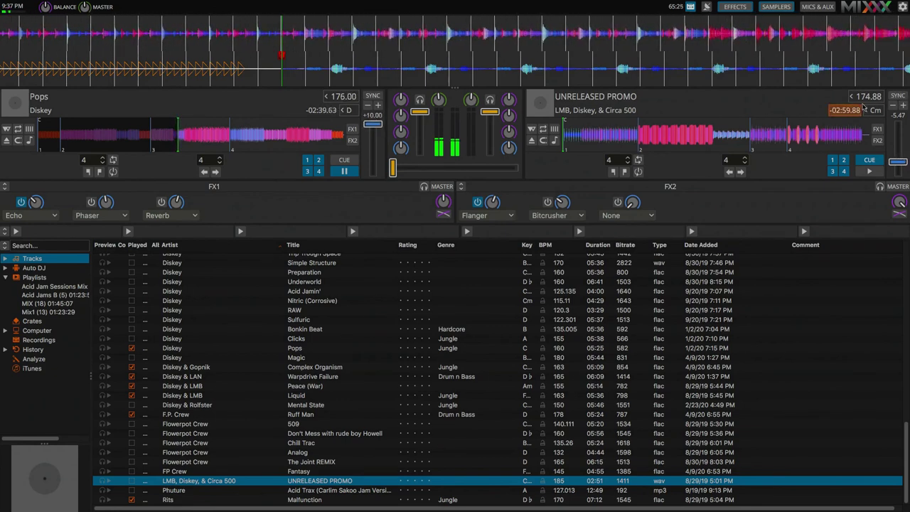
click(900, 96)
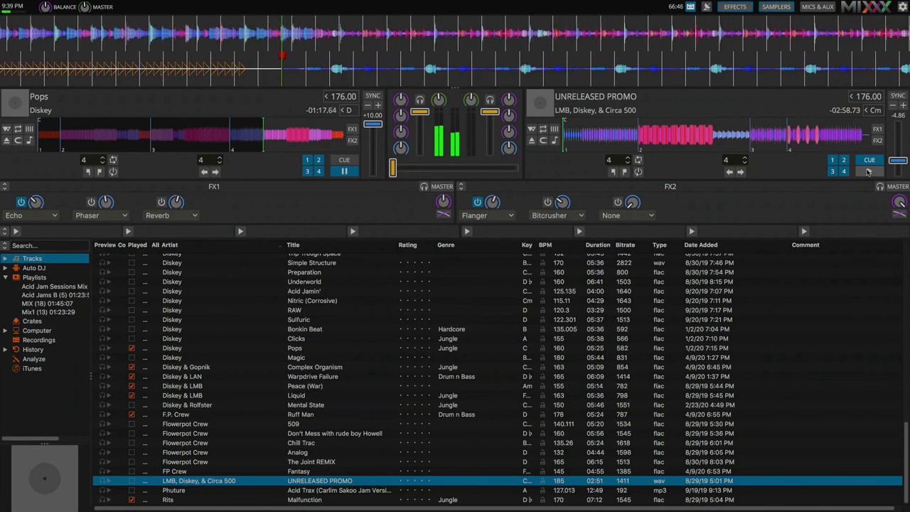
click(868, 171)
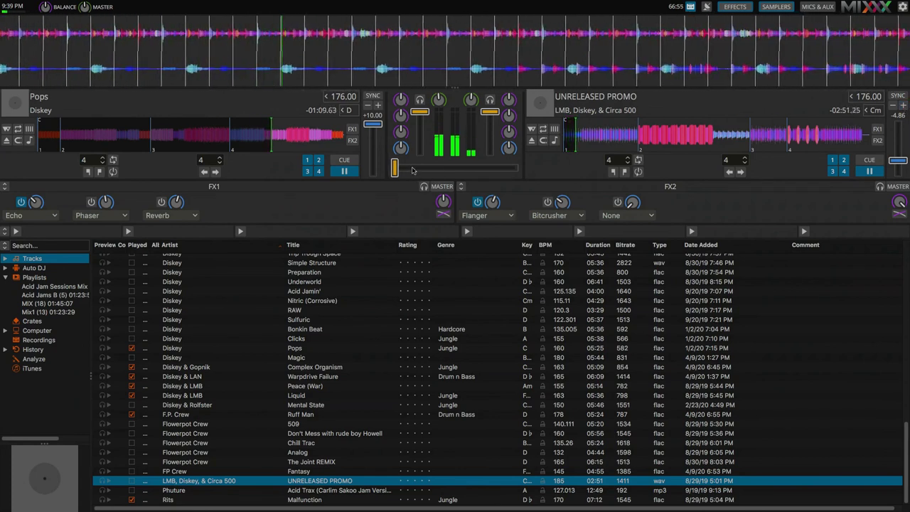
Step: Crossfade gradually from Pops until the crossfader is fully on UNRELEASED PROMO's side, and stop and eject Pops
drag(395, 167, 463, 168)
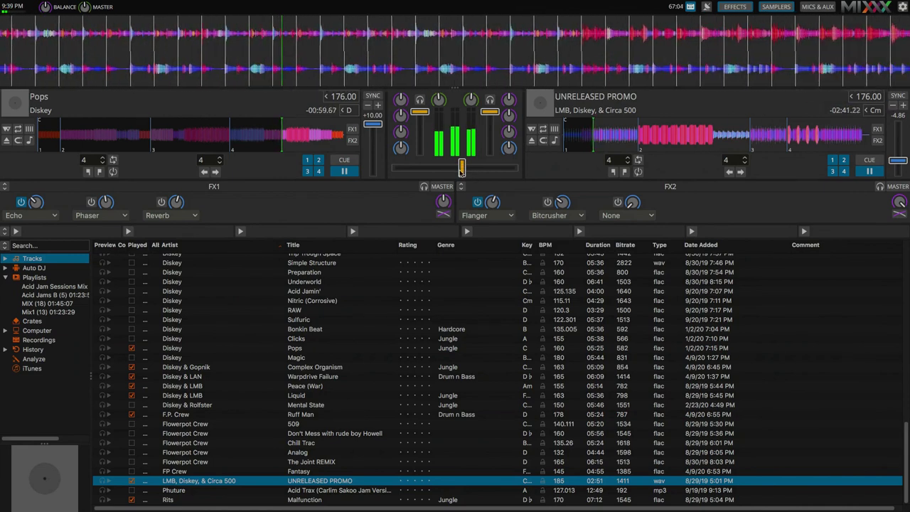
drag(461, 170, 471, 169)
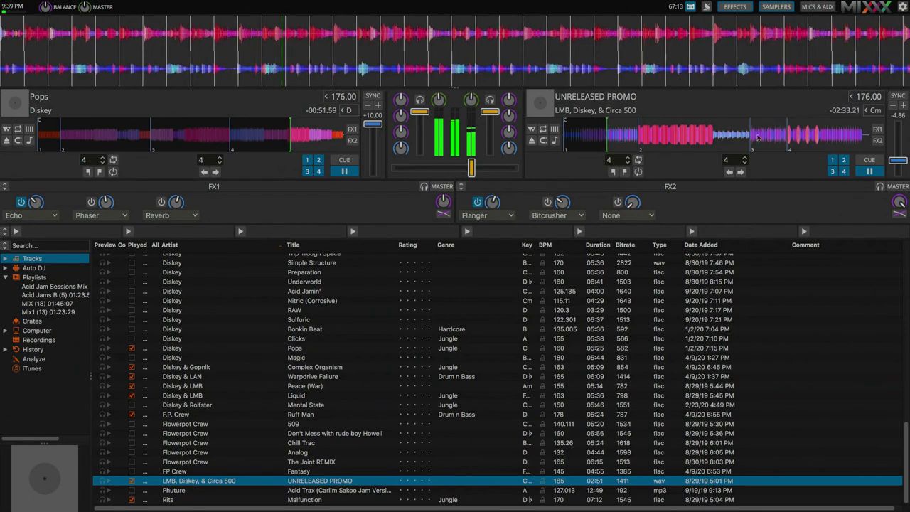
drag(471, 169, 476, 167)
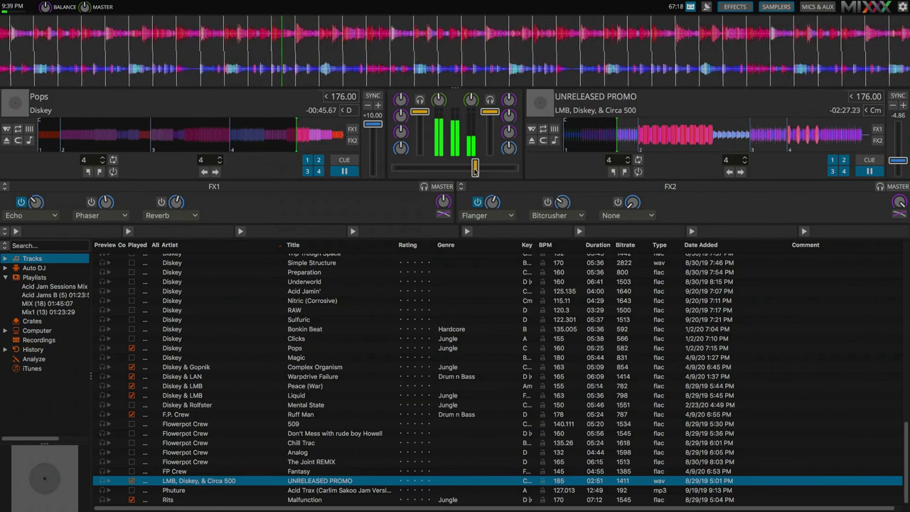
drag(475, 167, 517, 168)
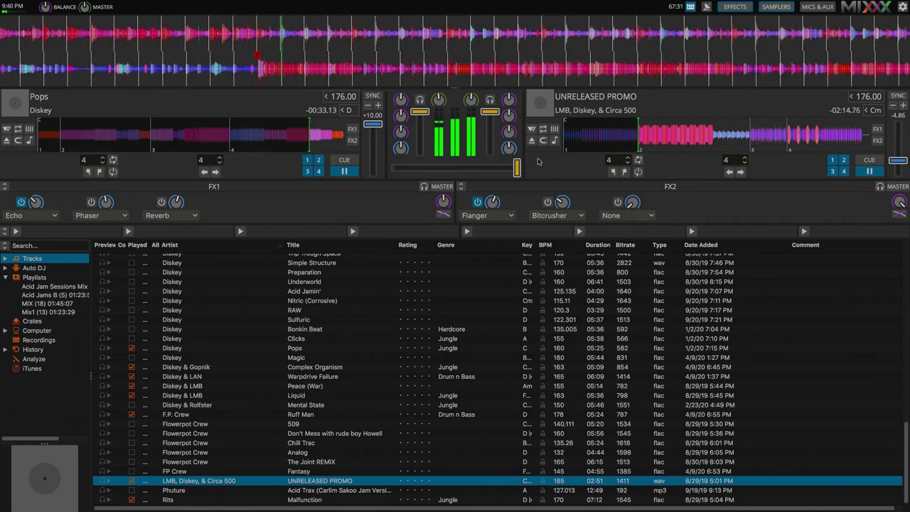
click(344, 172)
click(7, 140)
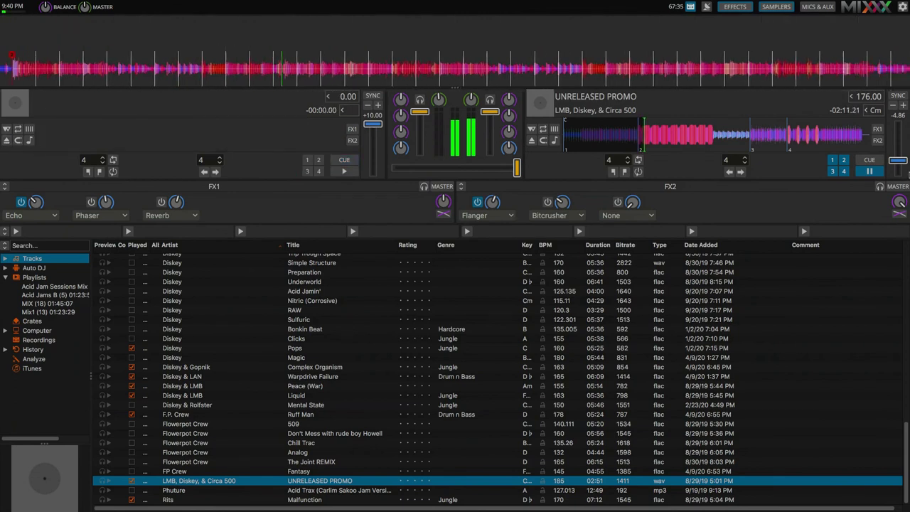
Step: Raise UNRELEASED PROMO's tempo gradually to 185.61 BPM while it plays
drag(902, 162, 901, 156)
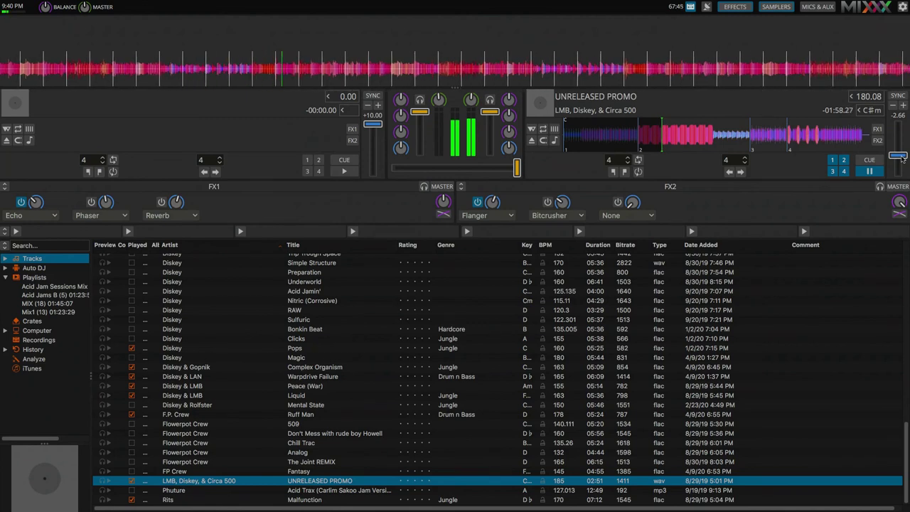
scroll(902, 157, up, 2)
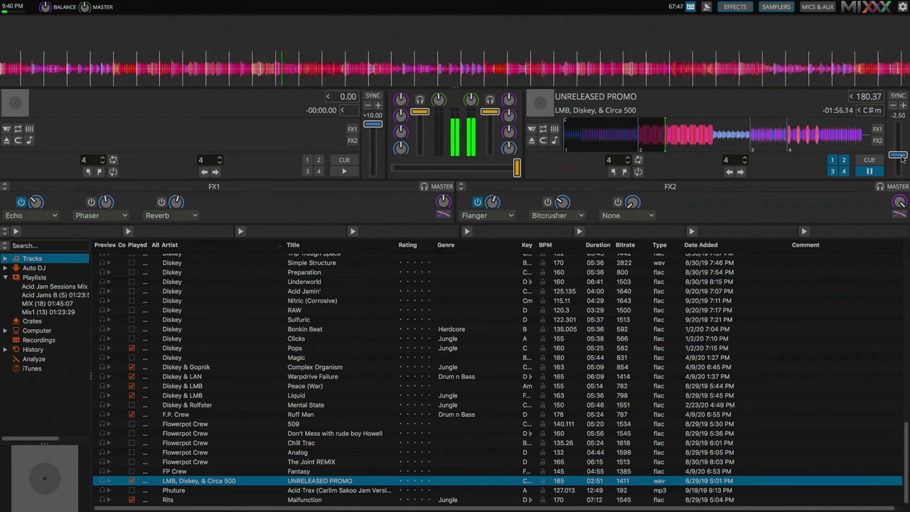
scroll(902, 158, up, 10)
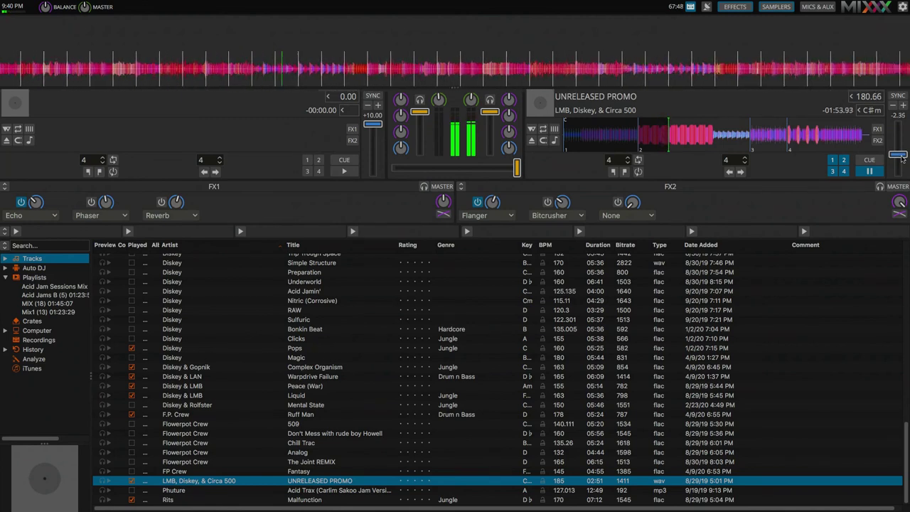
scroll(902, 159, up, 10)
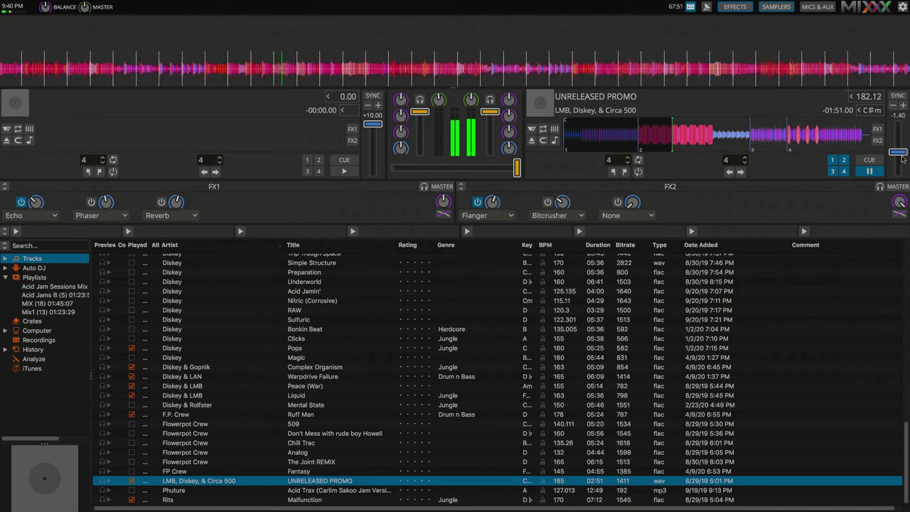
scroll(903, 159, up, 2)
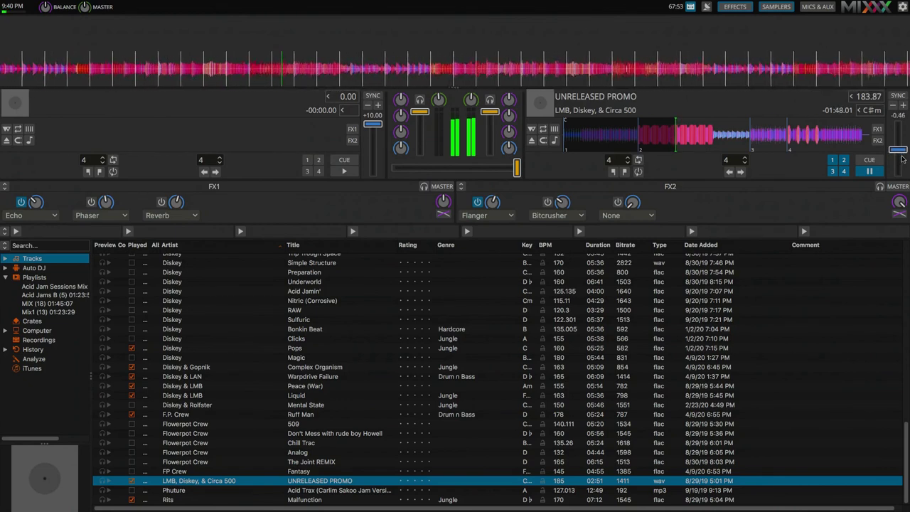
scroll(902, 158, up, 4)
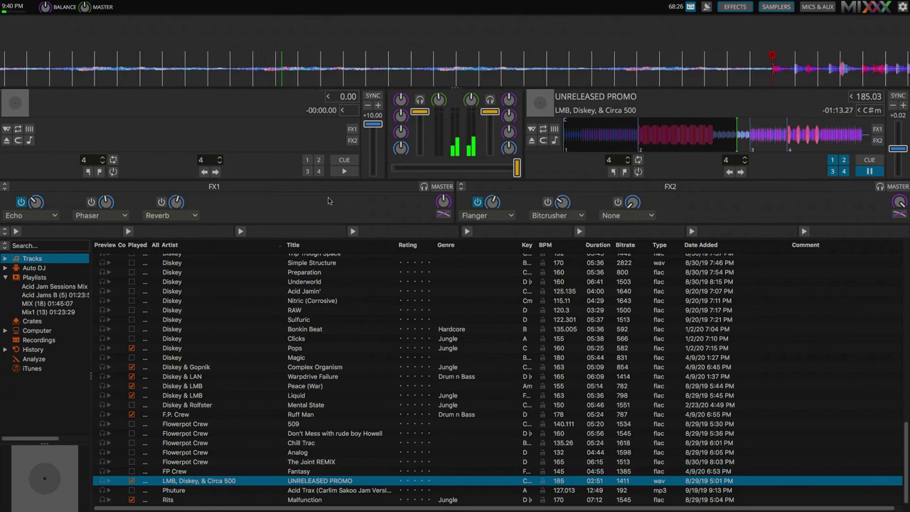
drag(897, 148, 897, 144)
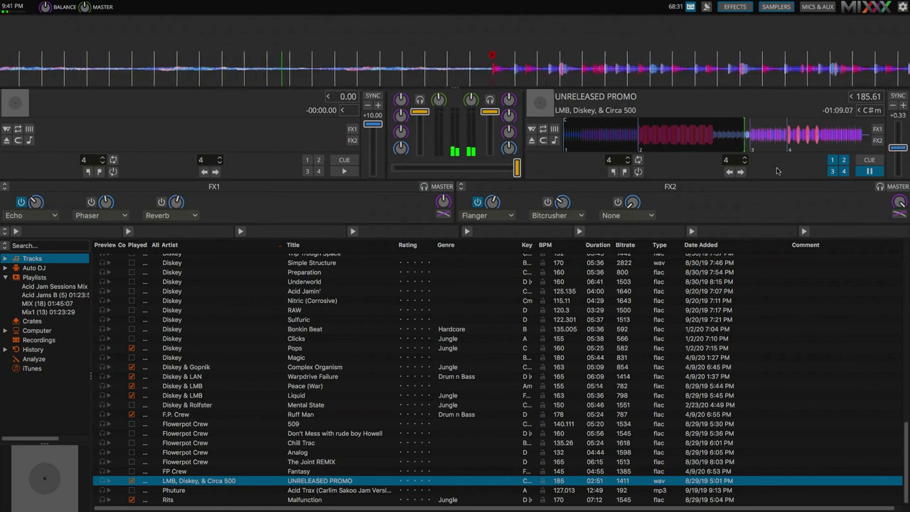